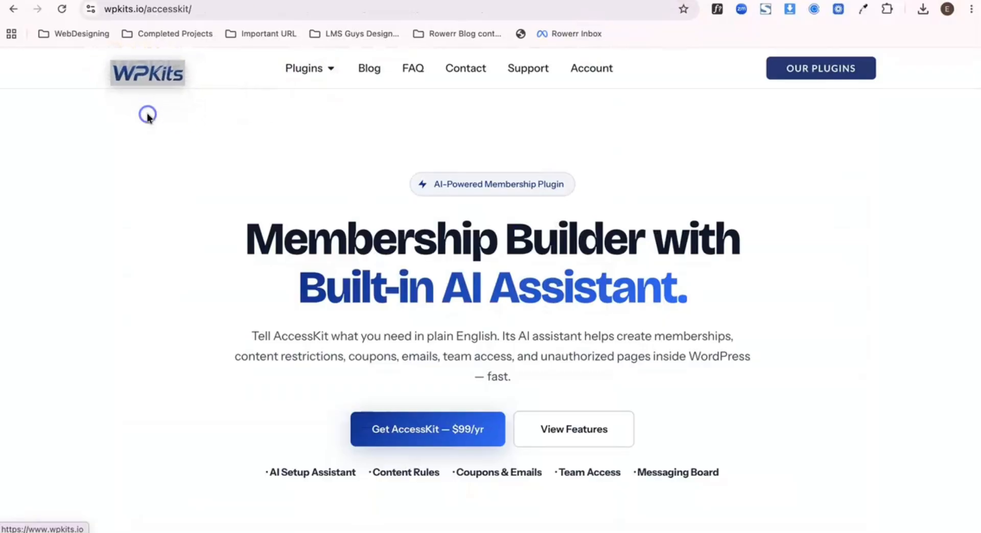
Skim the feature overview on the AccessKit product page.
scroll(268, 160, down, 15)
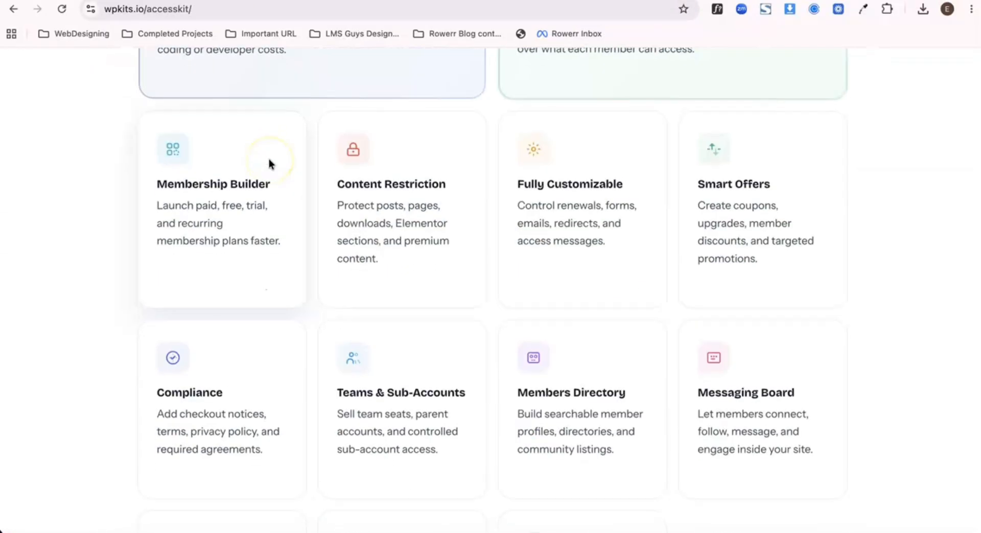
scroll(268, 158, down, 7)
scroll(268, 157, up, 17)
scroll(268, 164, up, 5)
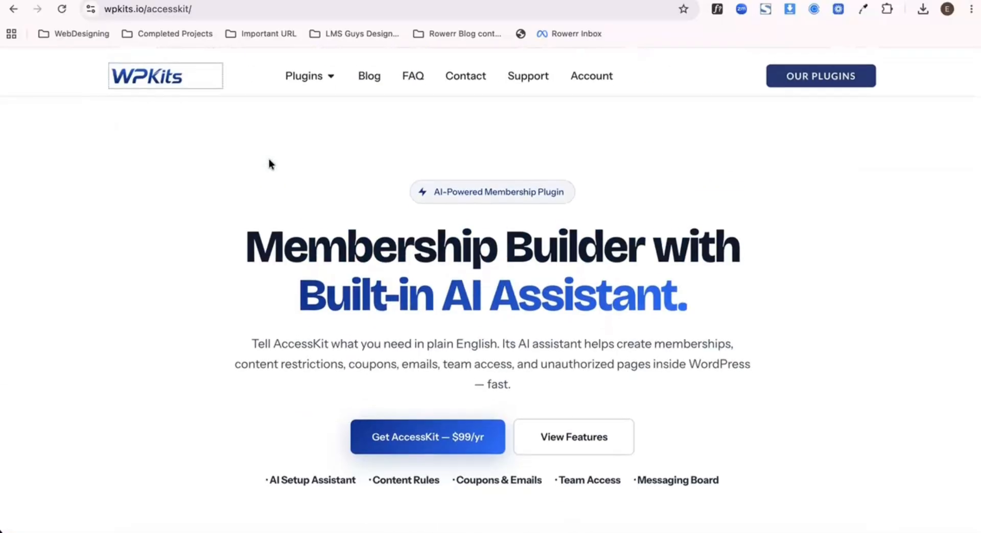
Open the AccessKit plugin page from the site's plugin list and review its single-site pricing plans.
mouse_move(332, 68)
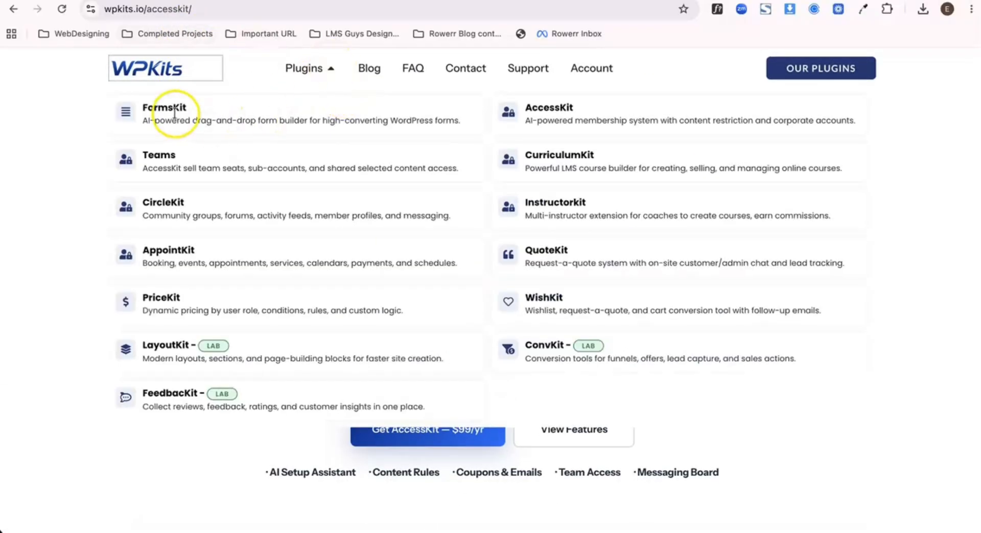
click(544, 111)
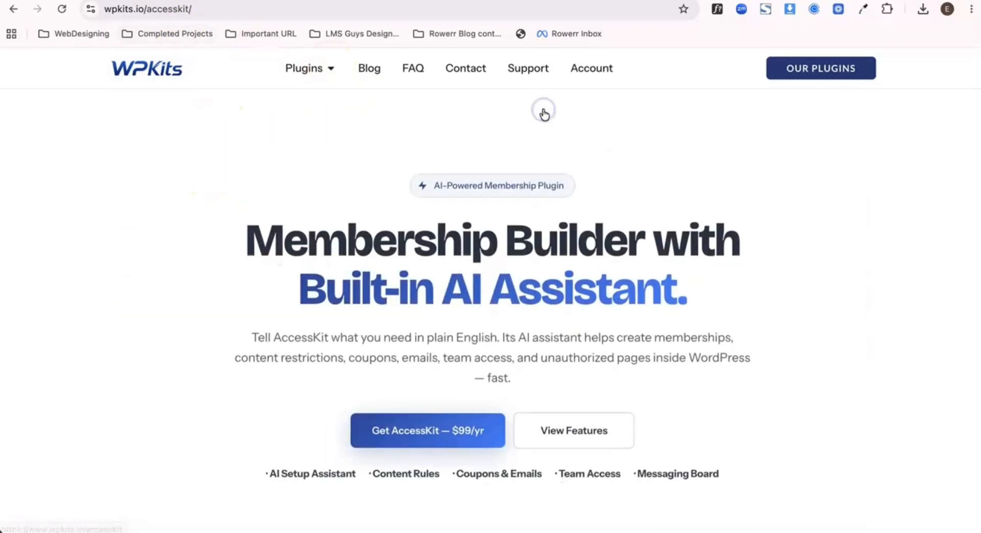
scroll(543, 110, down, 15)
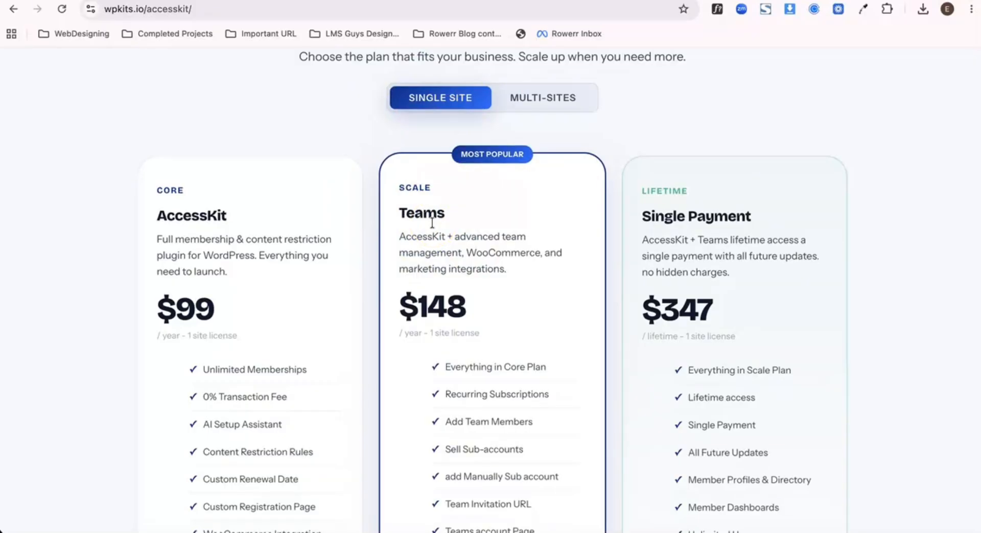
scroll(469, 302, down, 5)
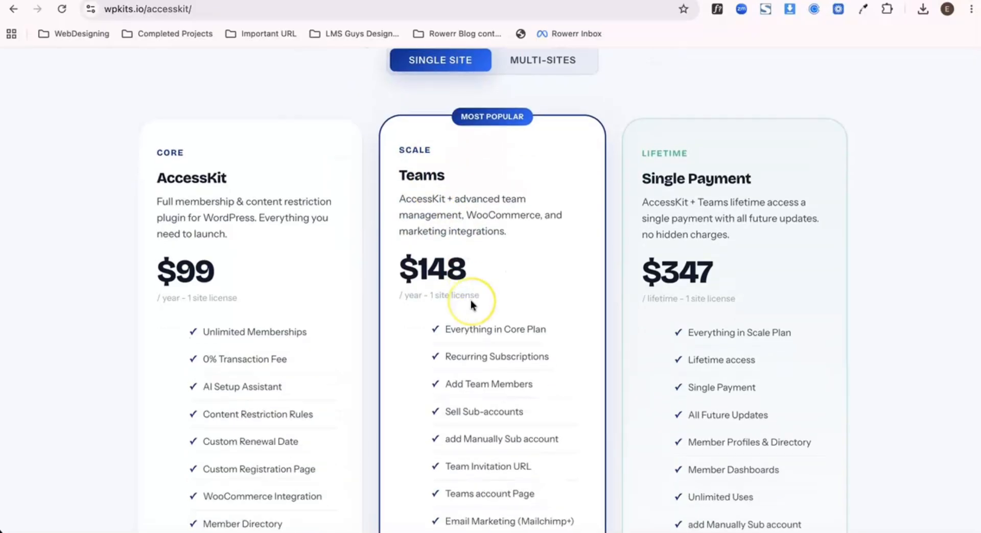
scroll(470, 297, down, 4)
click(471, 295)
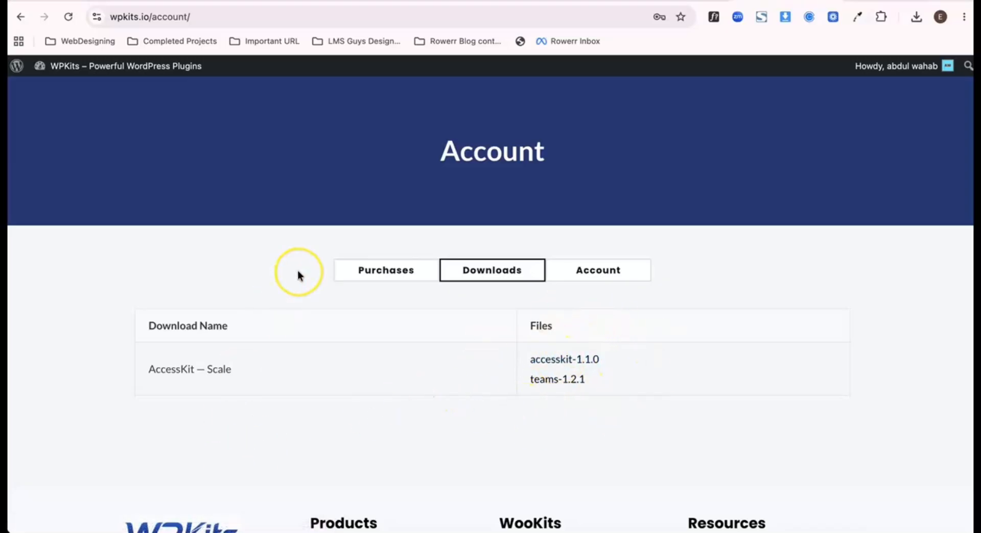
Switch to the test.local WordPress admin and open the AccessKit Memberships page.
click(248, 39)
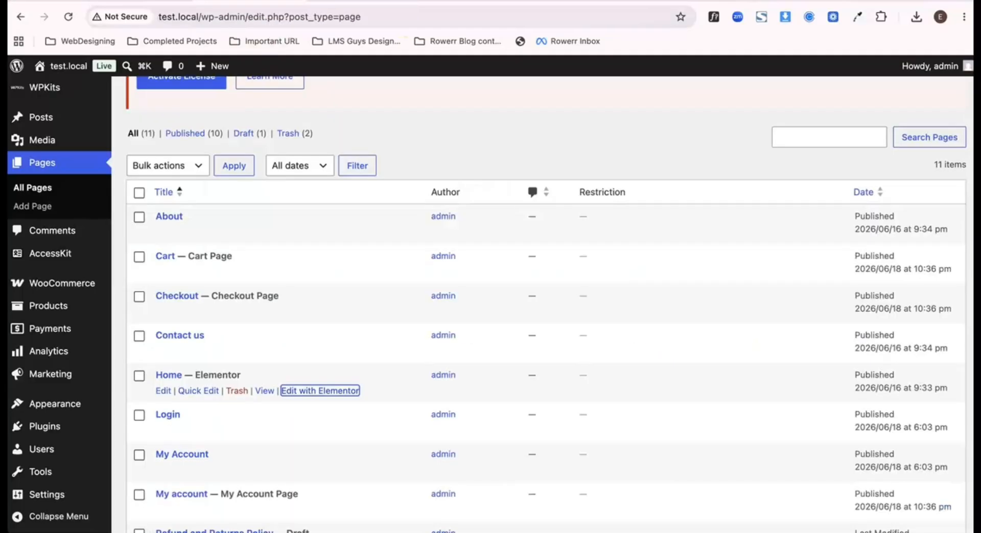
scroll(70, 376, down, 5)
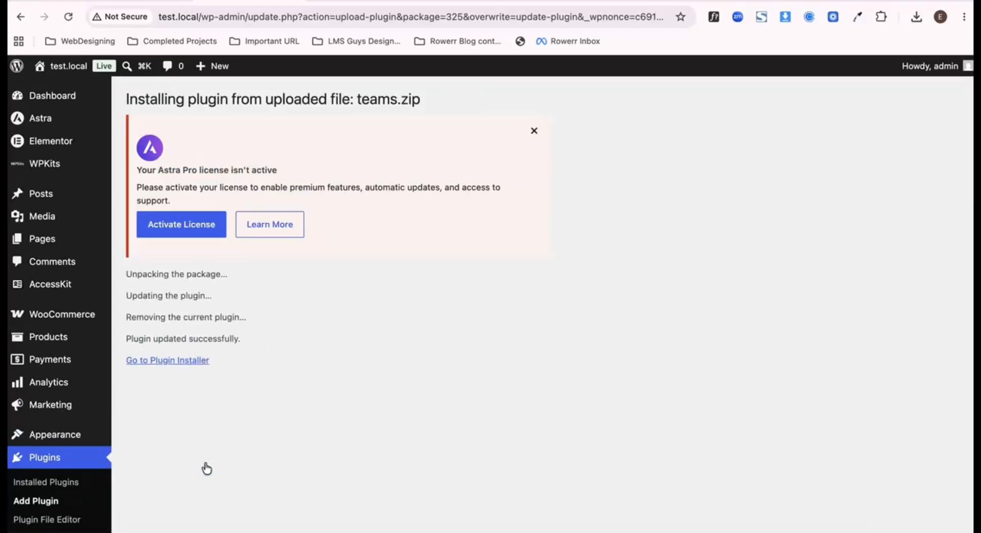
scroll(82, 322, down, 1)
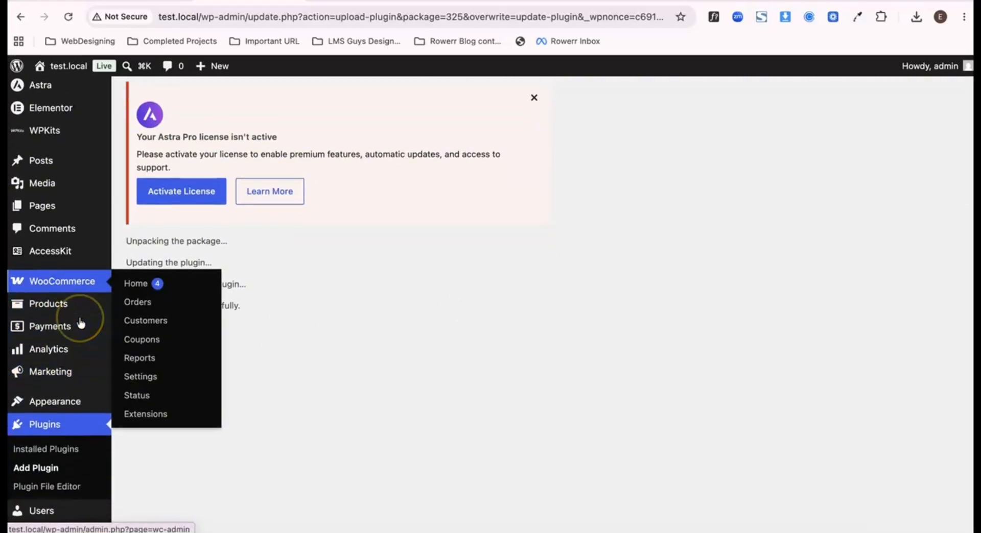
scroll(81, 323, up, 1)
mouse_move(48, 284)
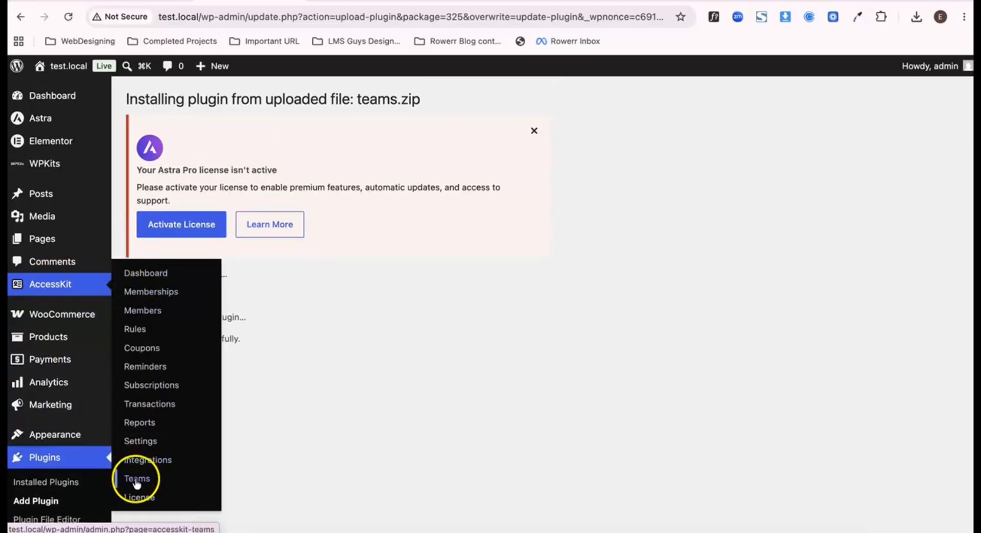
click(147, 293)
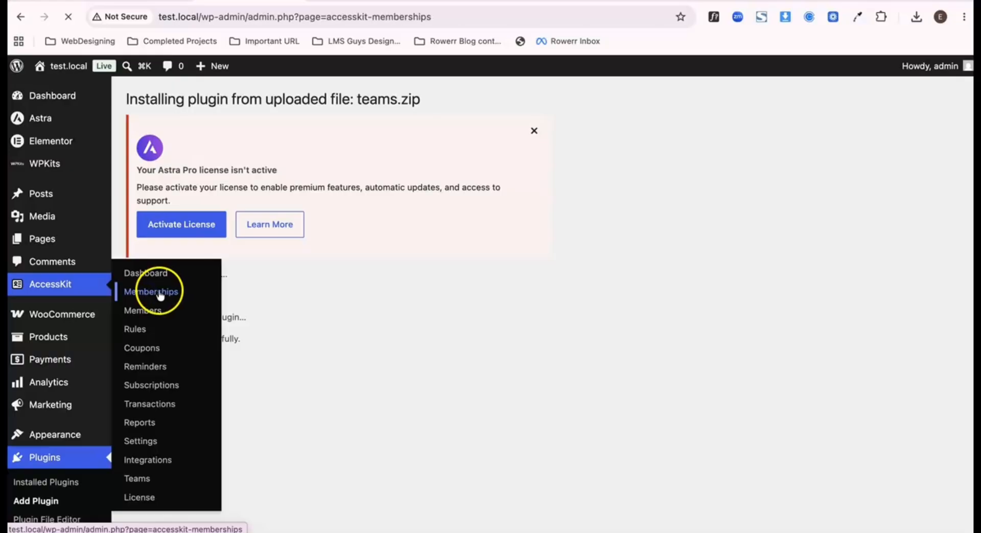
scroll(317, 359, down, 2)
scroll(317, 360, up, 2)
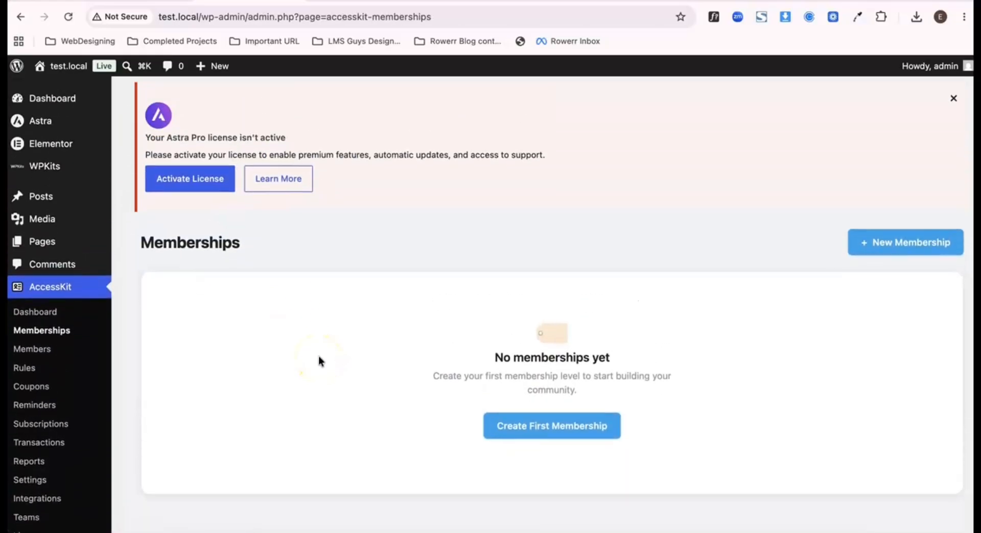
Create the first membership with the title Basic and a price of $30.
click(562, 428)
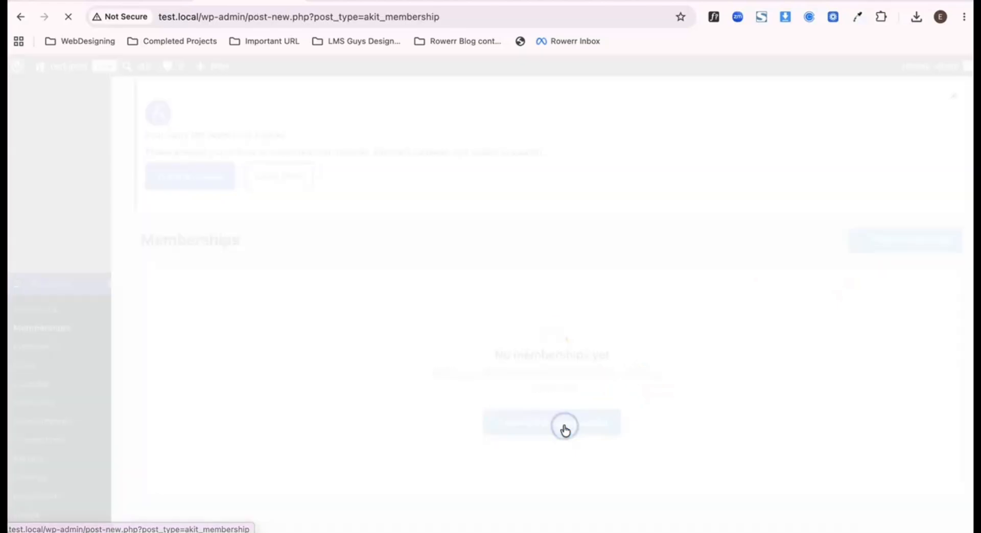
click(174, 178)
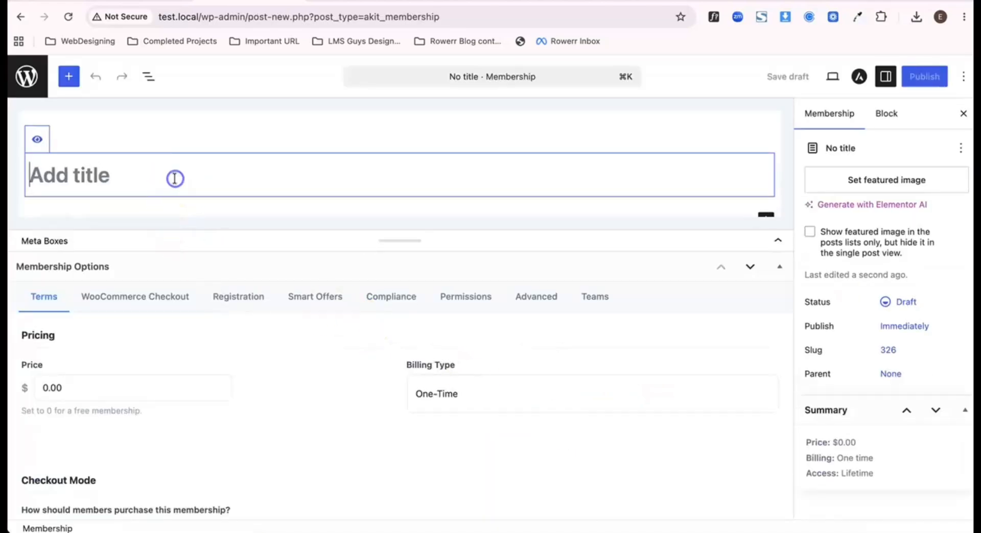
text(Basic)
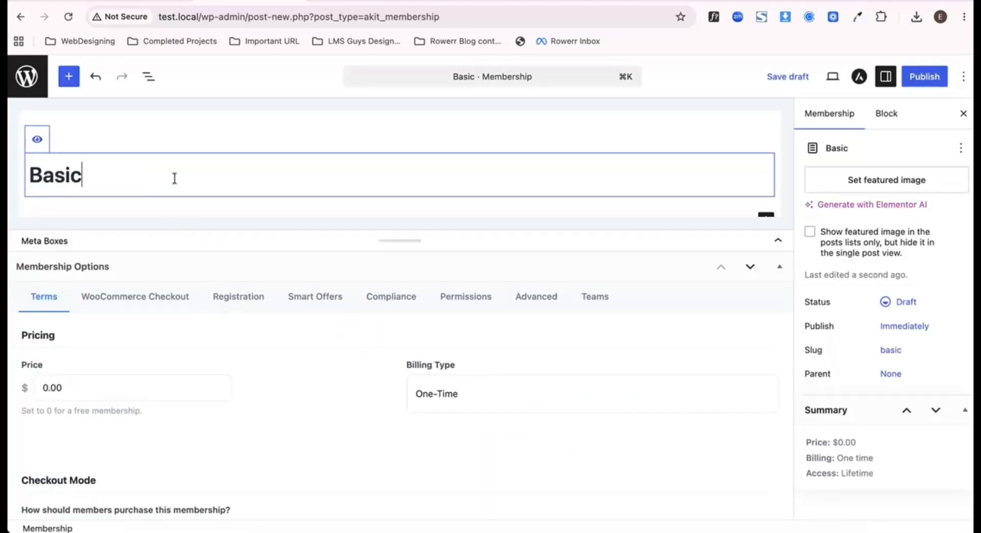
scroll(114, 326, down, 3)
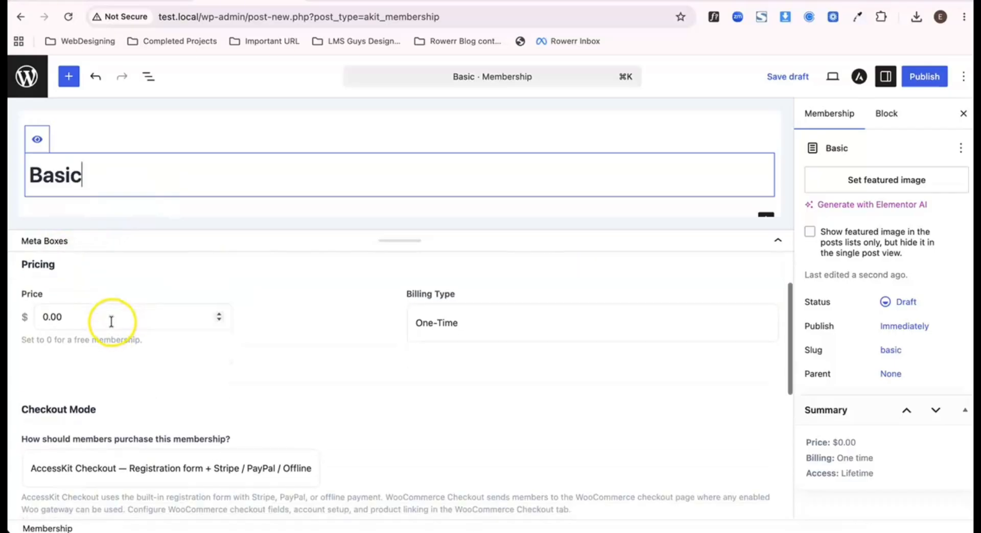
double_click(112, 322)
text(30)
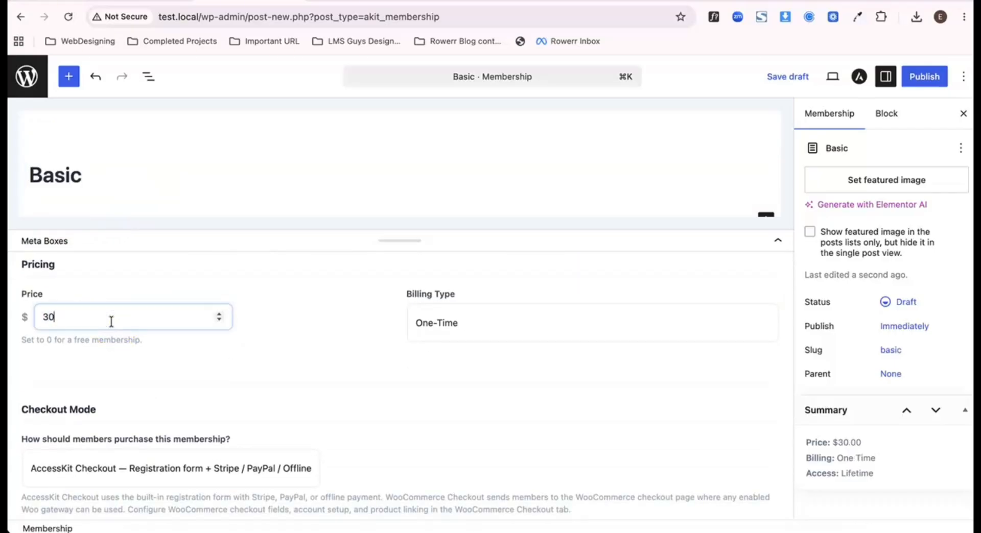
Set the Basic membership's billing type to Recurring with a billing interval of every 1 month.
click(468, 336)
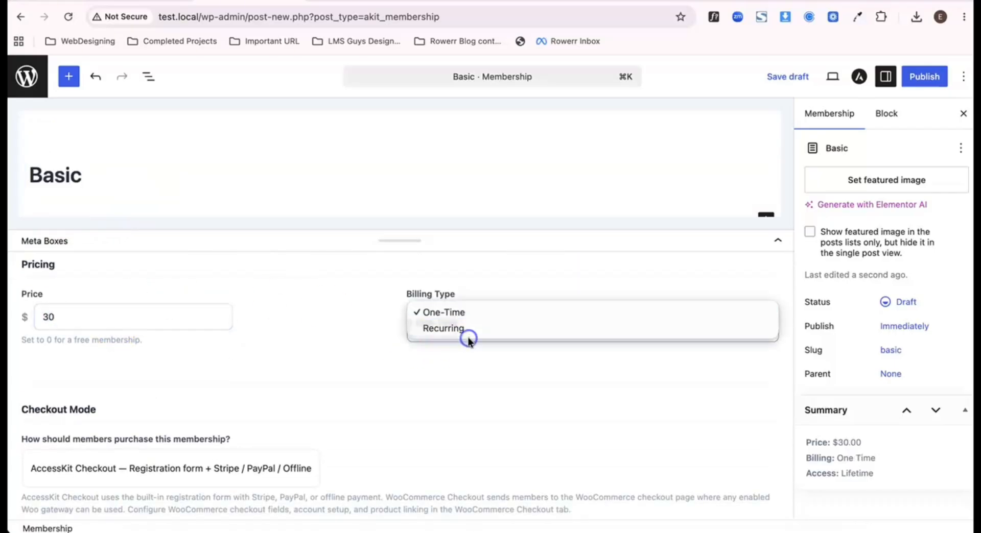
click(416, 370)
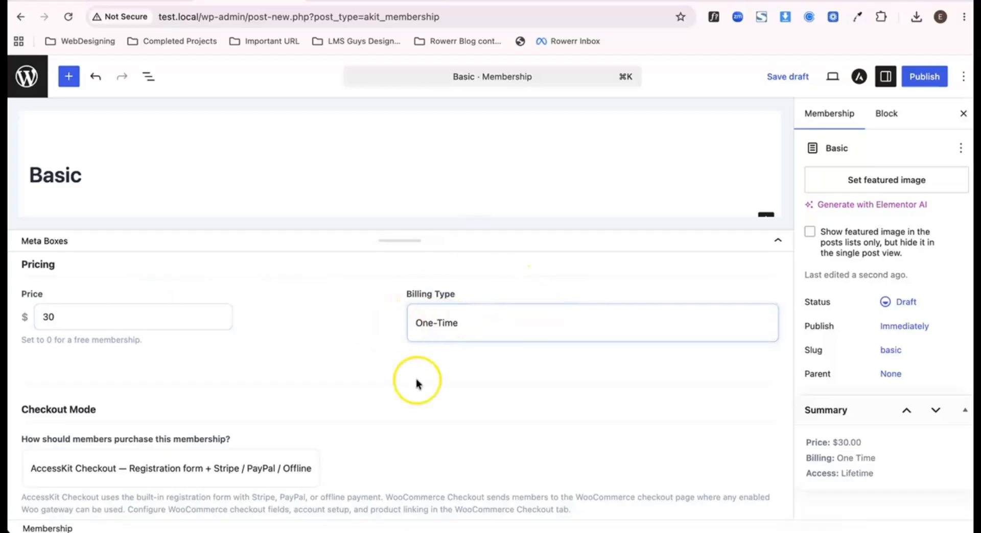
click(494, 317)
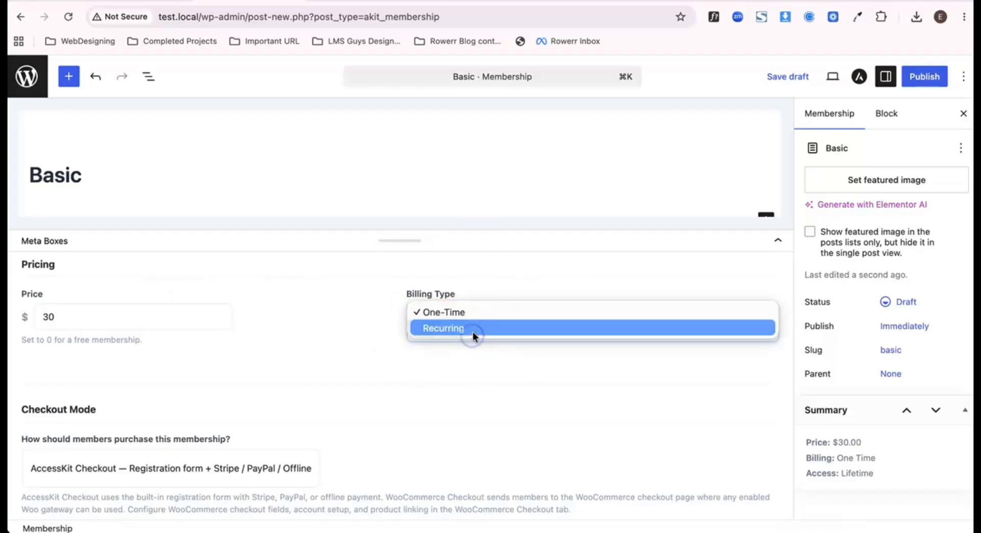
click(443, 328)
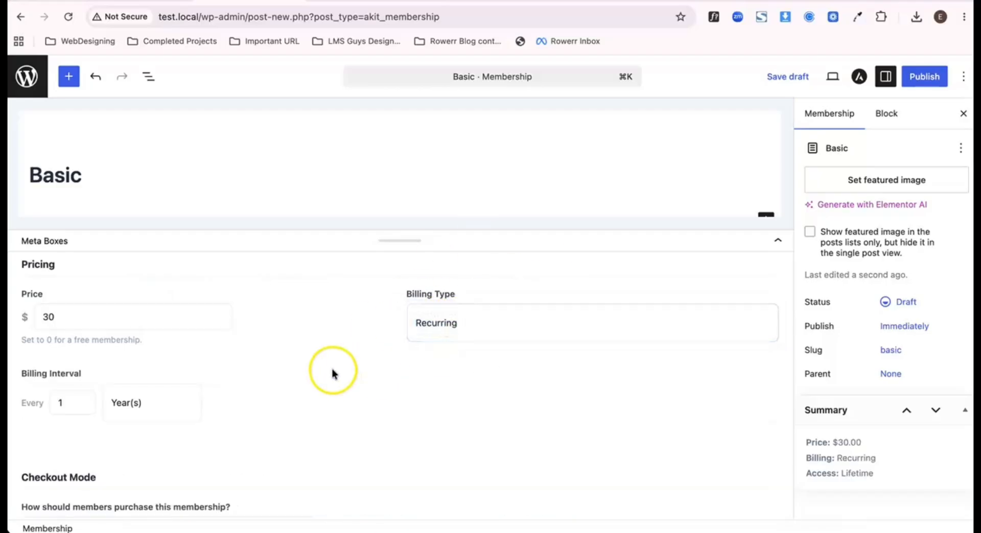
click(72, 403)
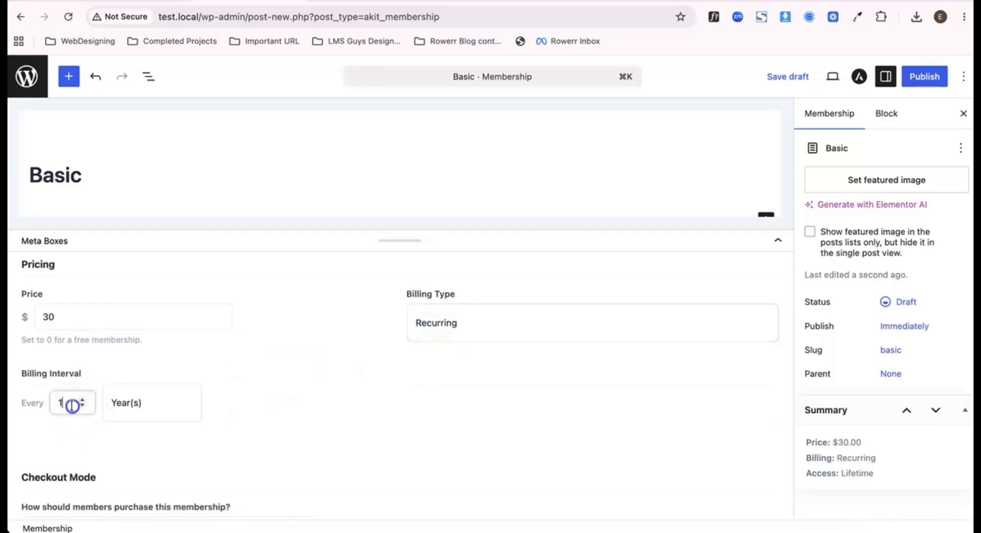
click(145, 403)
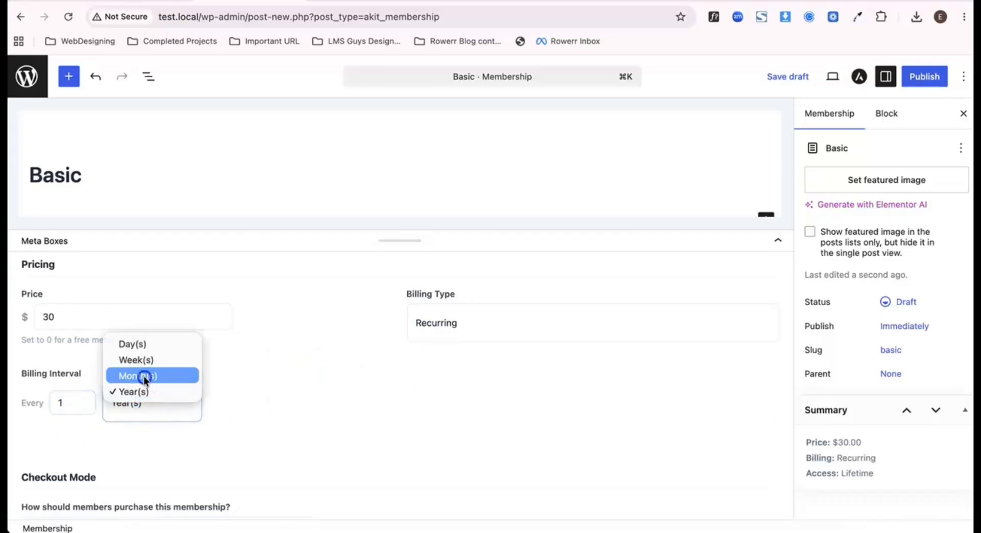
click(144, 376)
click(242, 419)
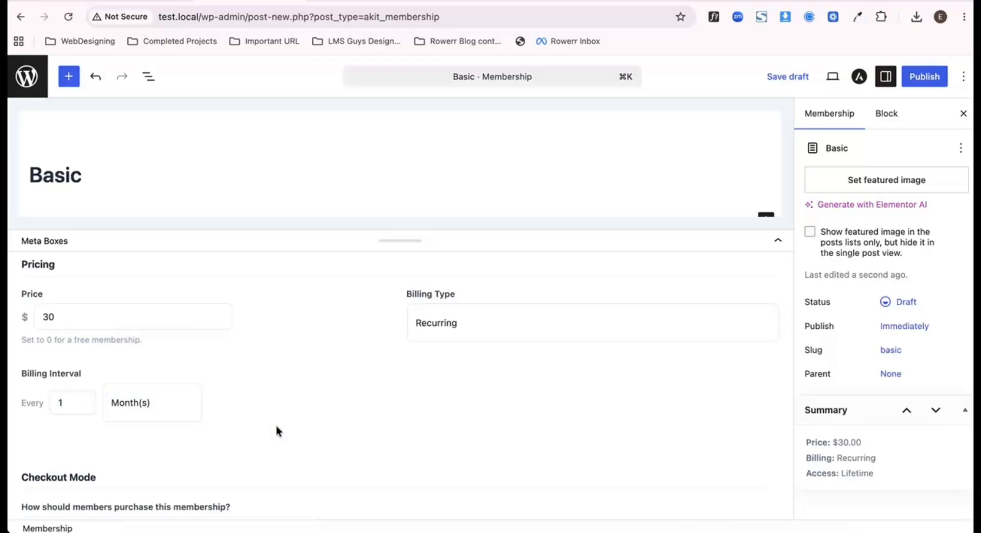
Enable the trial period for the Basic membership and open its trial duration for editing.
scroll(276, 429, down, 5)
click(271, 420)
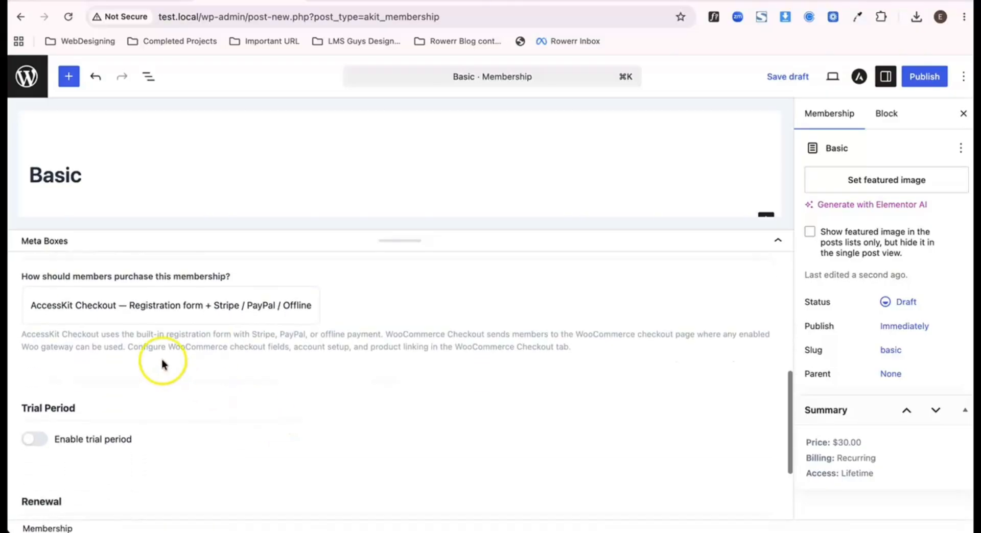
scroll(145, 353, down, 2)
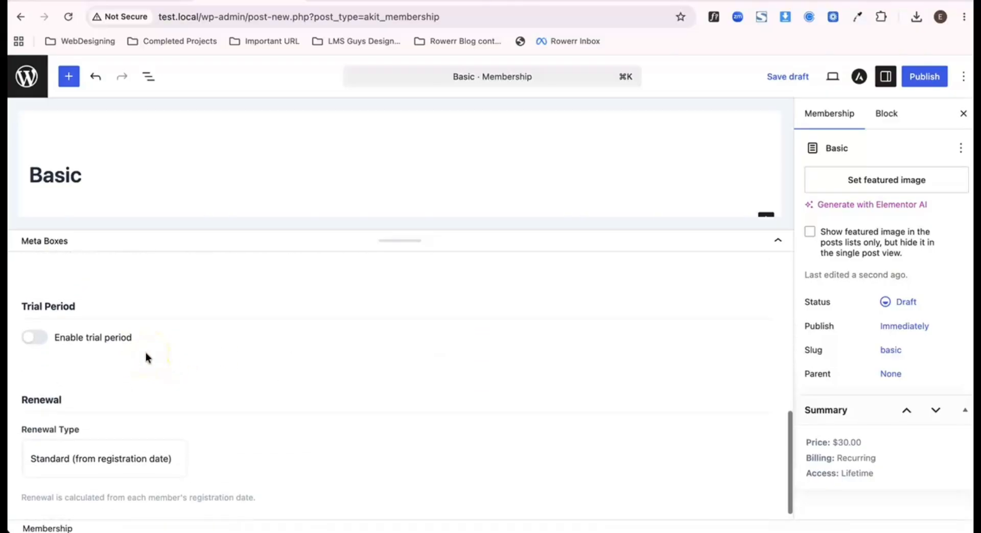
click(79, 339)
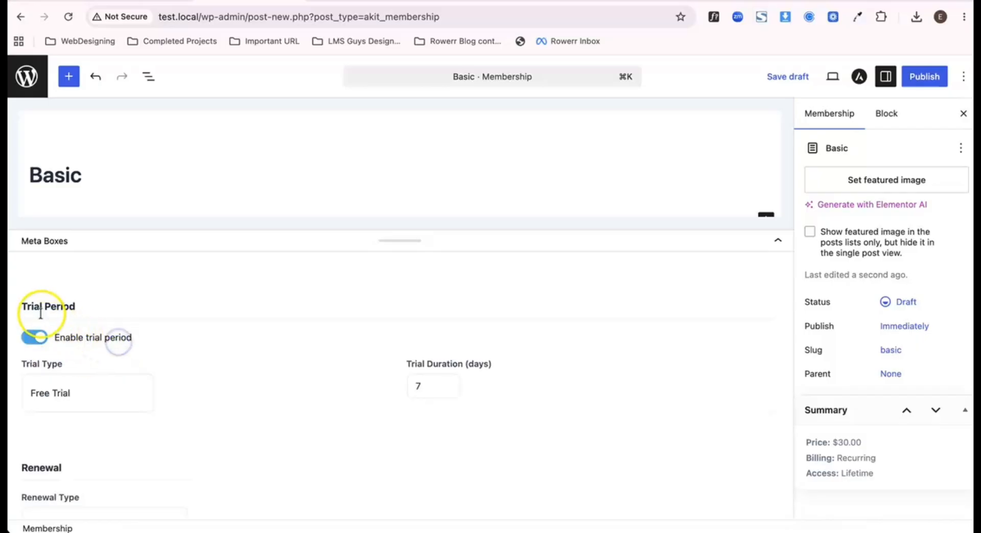
scroll(357, 397, down, 1)
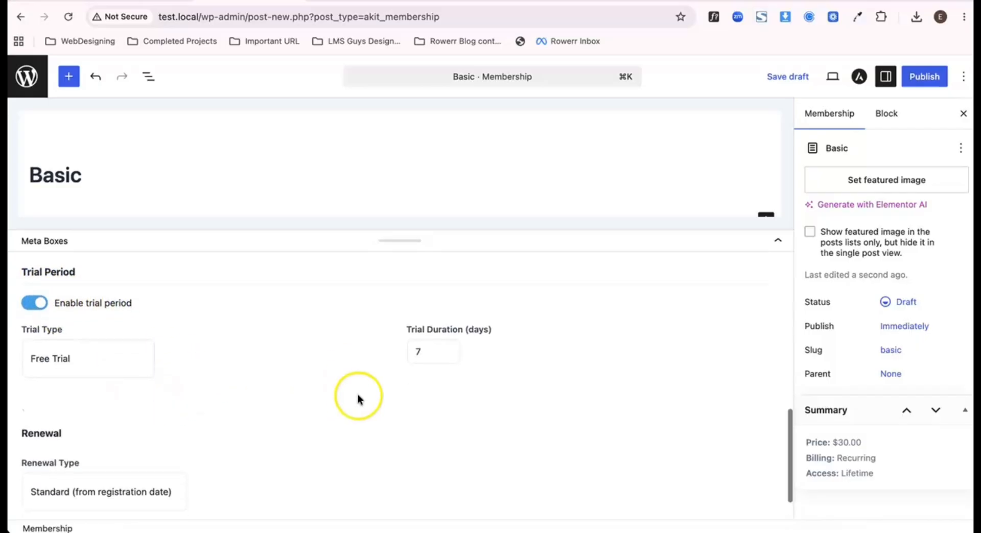
click(437, 335)
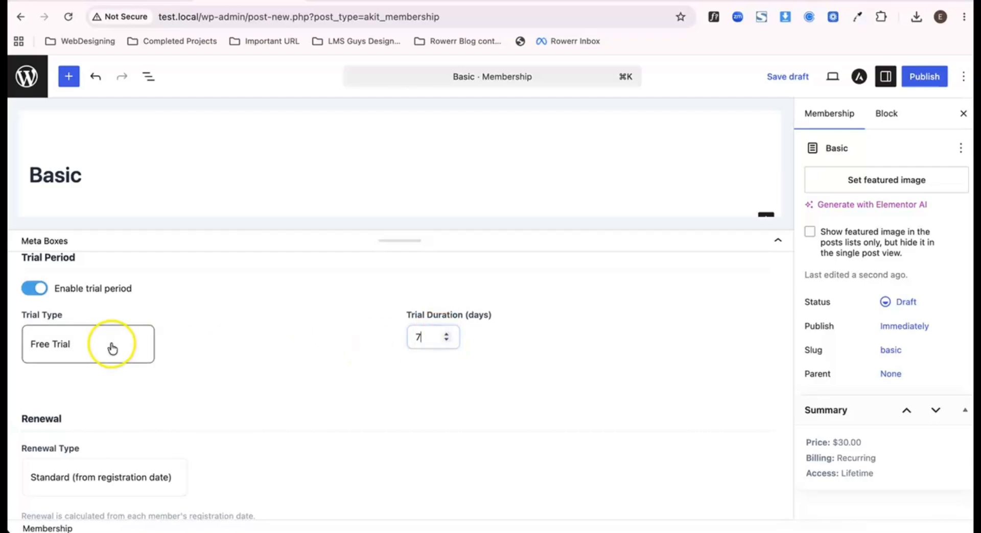
Switch the trial type to Paid Trial and return it to Free Trial.
click(80, 349)
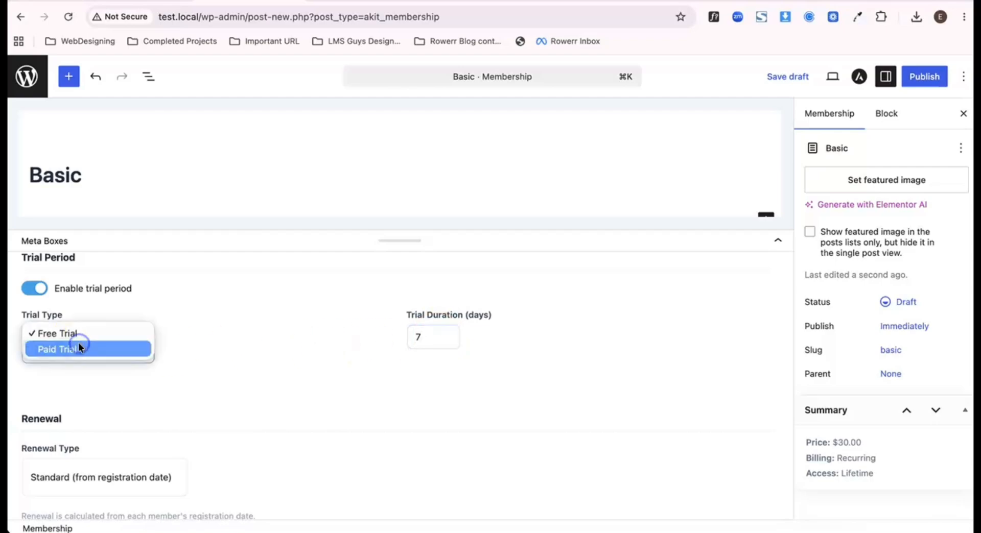
click(78, 349)
click(85, 349)
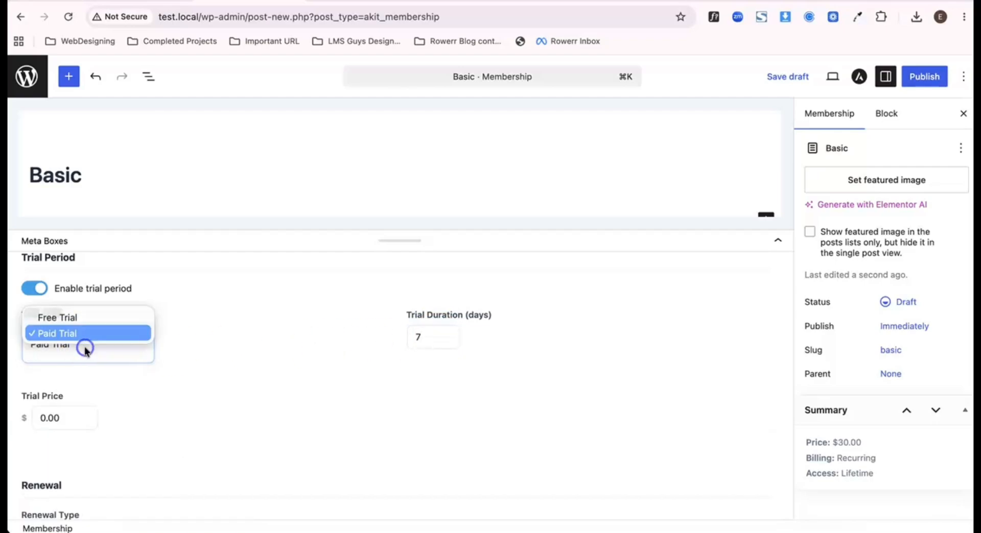
click(88, 318)
click(229, 387)
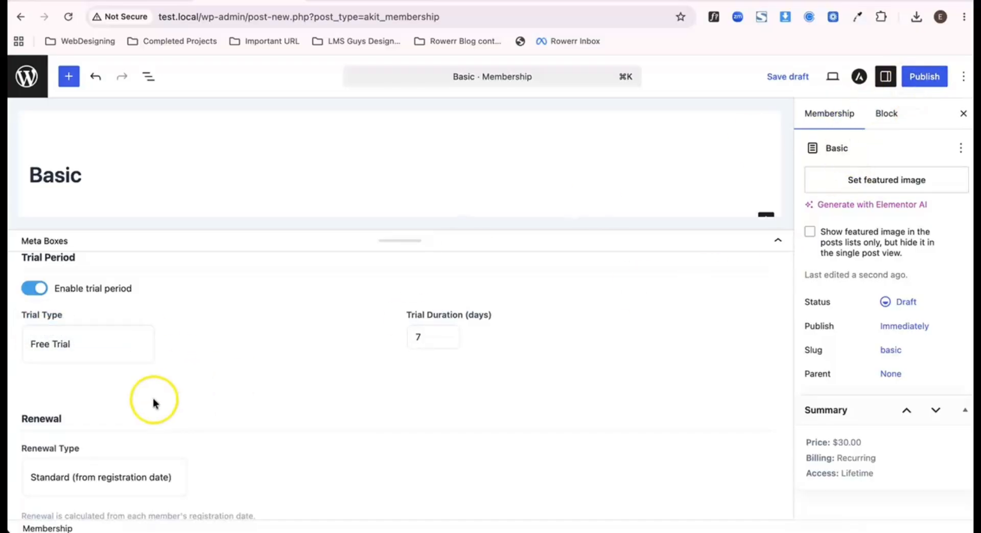
Set the Basic membership's trial type to Paid Trial with a trial price of $10.
click(72, 356)
click(81, 354)
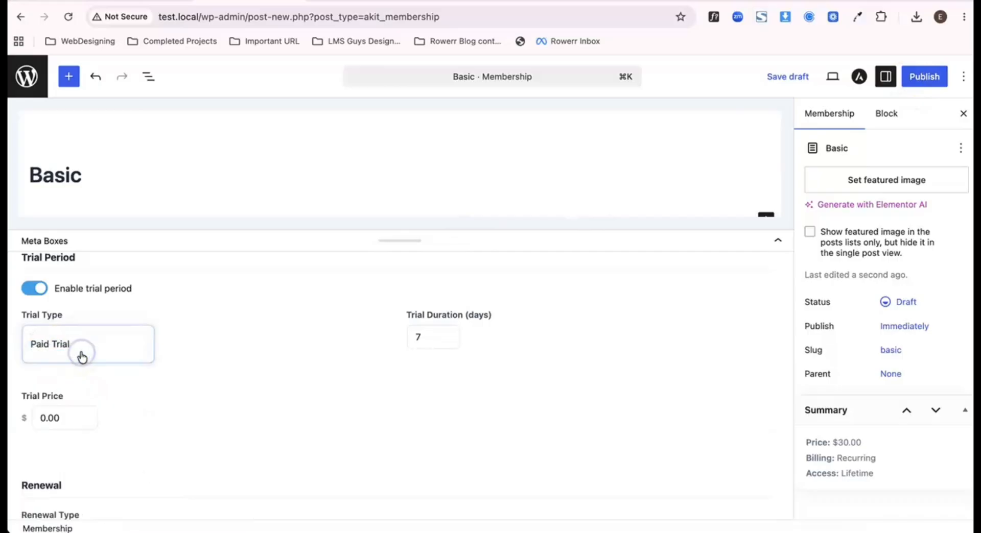
click(57, 421)
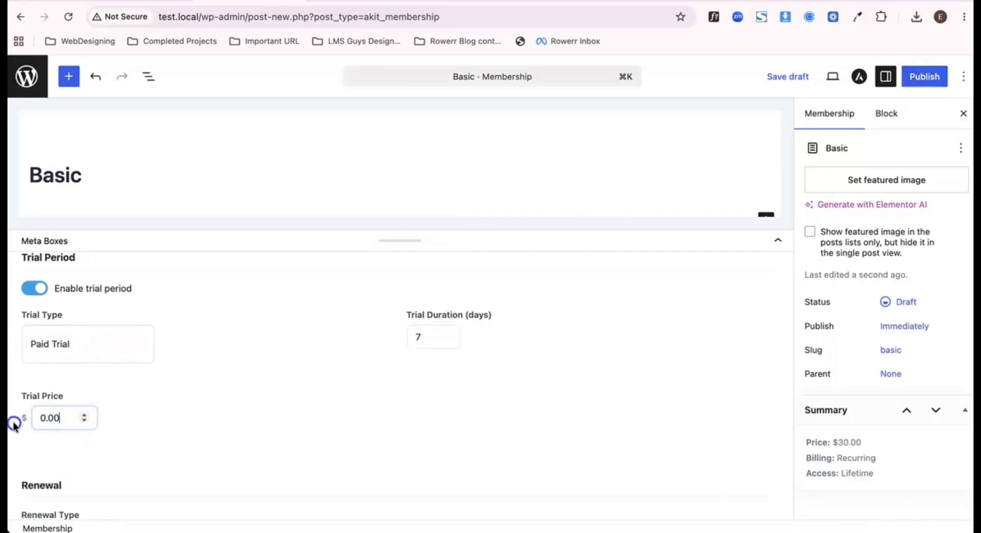
double_click(53, 418)
click(134, 437)
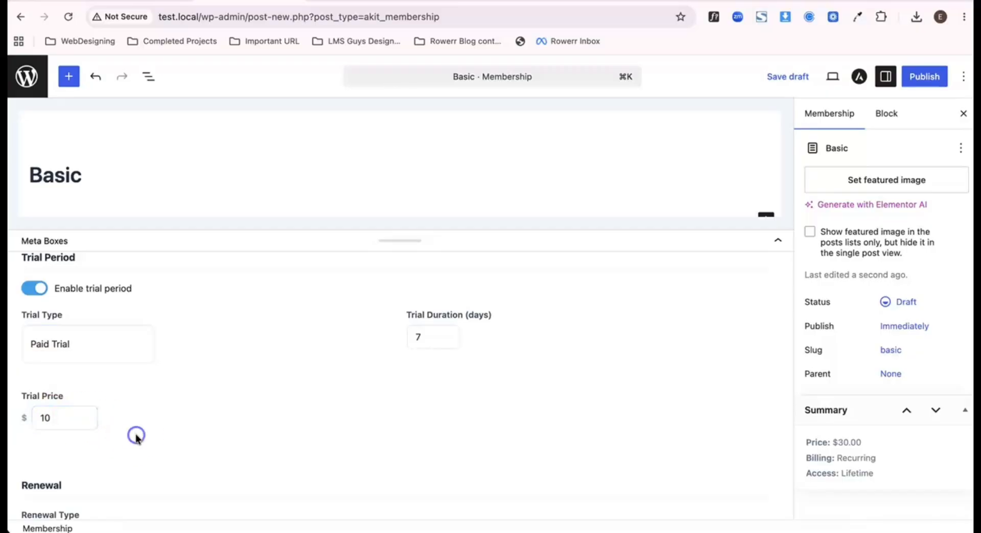
click(549, 331)
Set the Basic membership's renewal type to Custom (fixed day of month).
scroll(549, 331, down, 3)
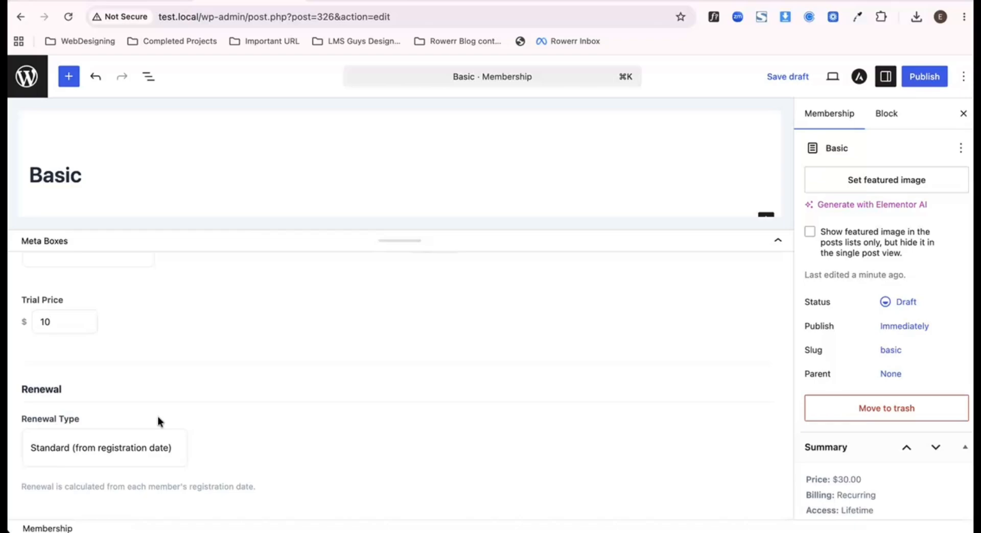
click(88, 452)
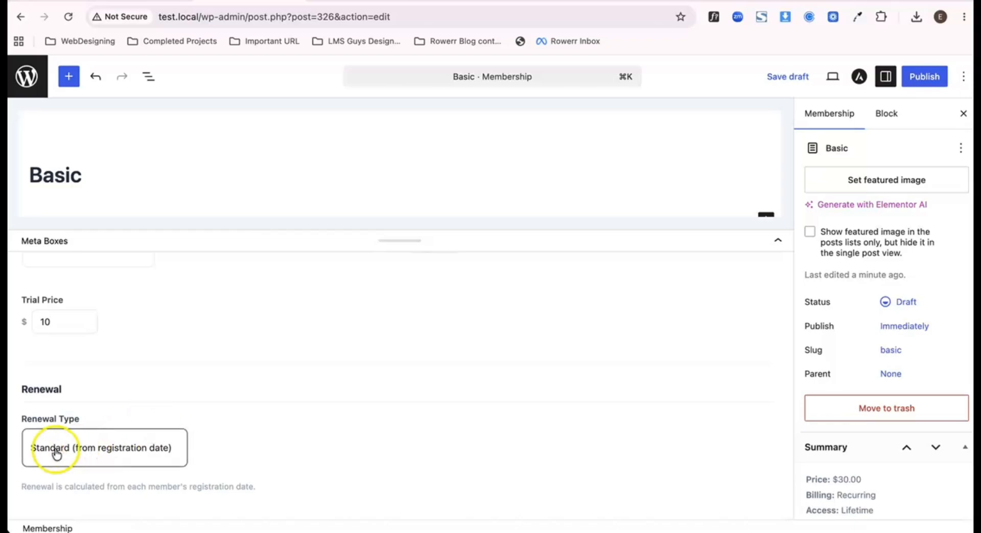
click(186, 395)
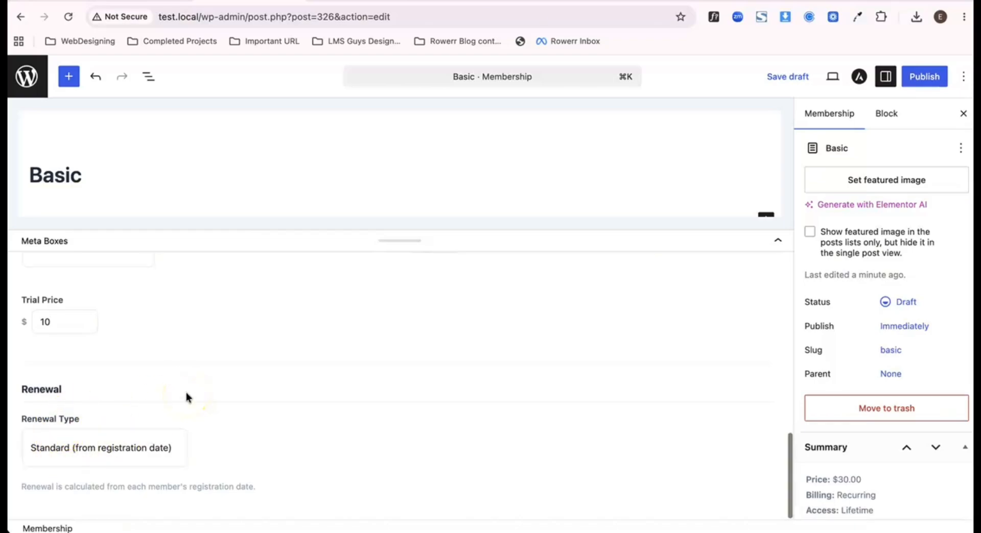
click(272, 362)
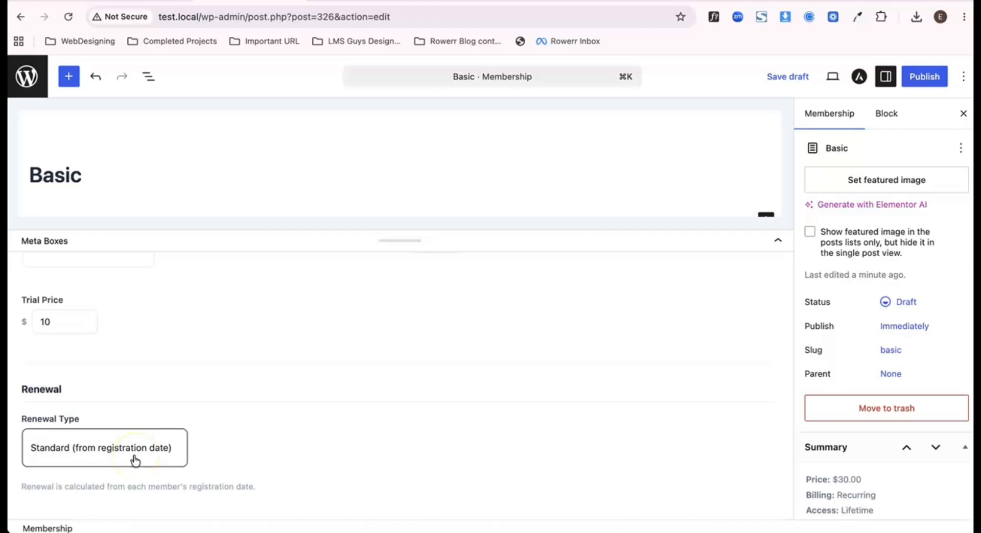
click(105, 451)
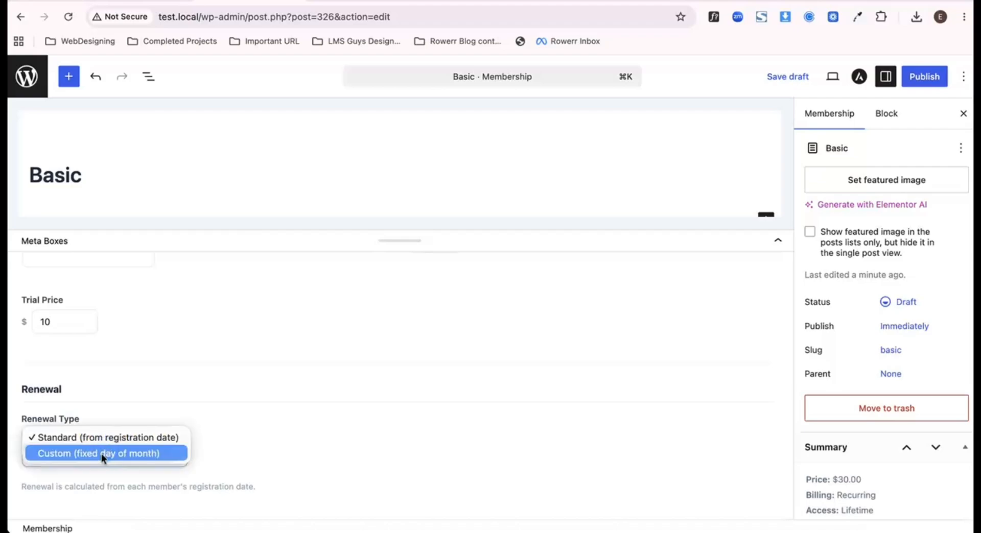
click(101, 454)
scroll(216, 457, down, 2)
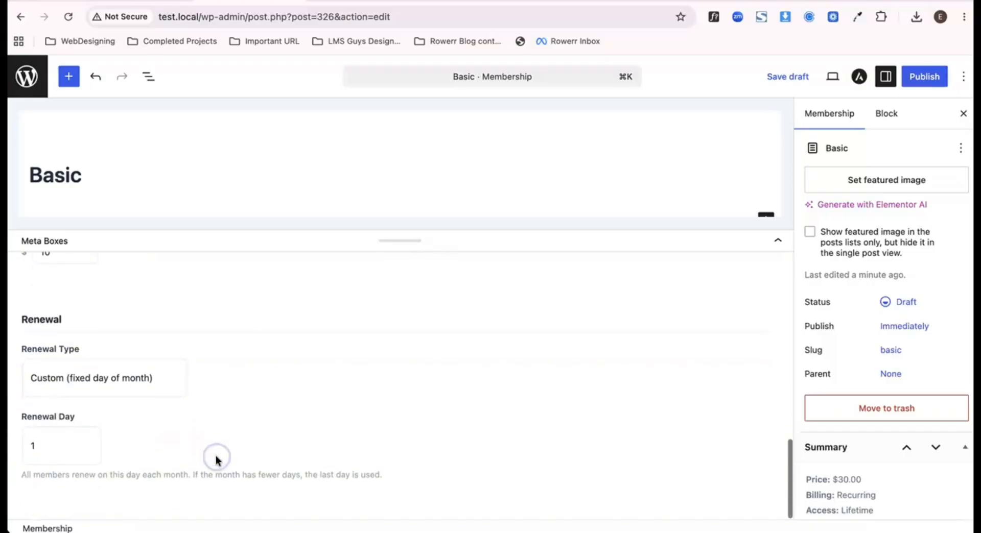
Set the renewal day to 3 and look through the available days of the month.
click(50, 458)
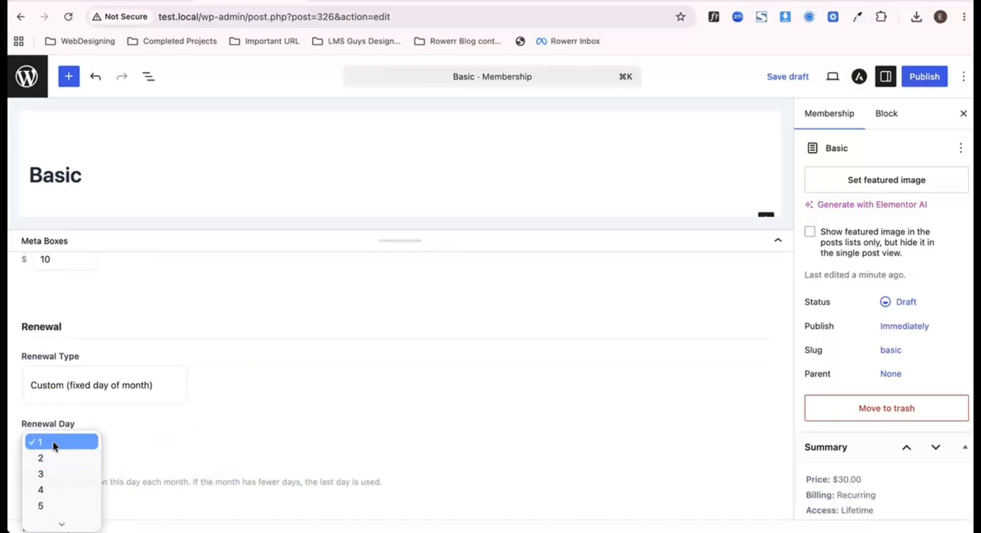
click(53, 442)
click(158, 455)
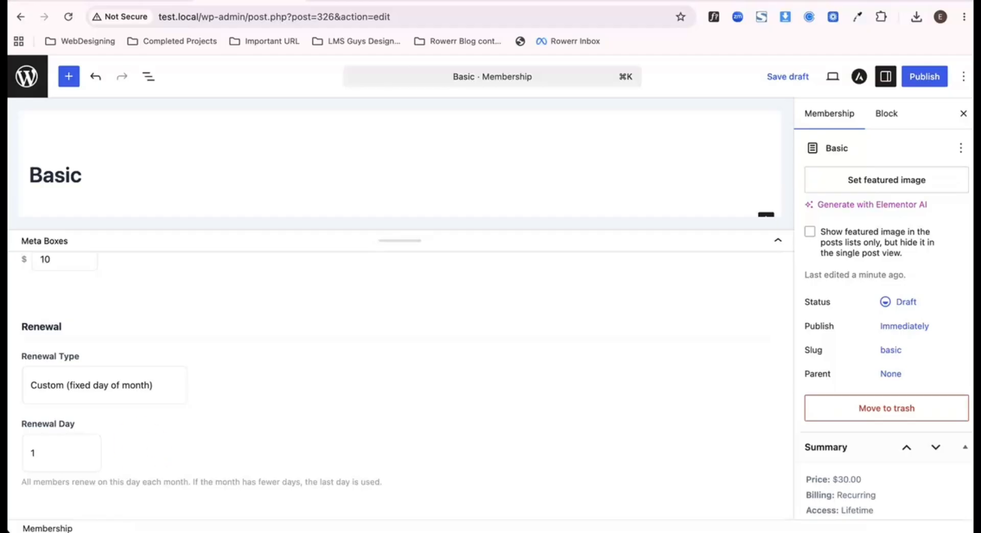
click(72, 458)
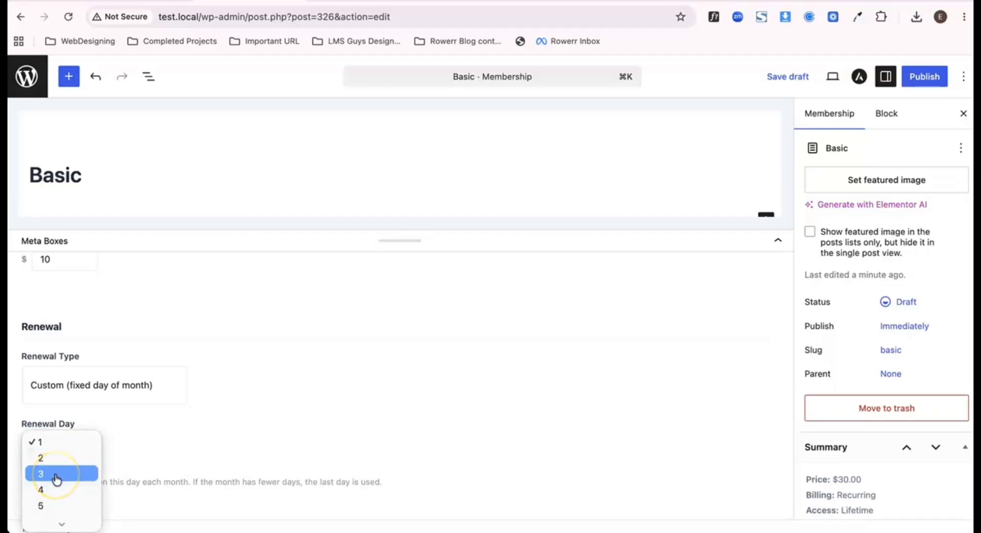
click(56, 475)
click(62, 456)
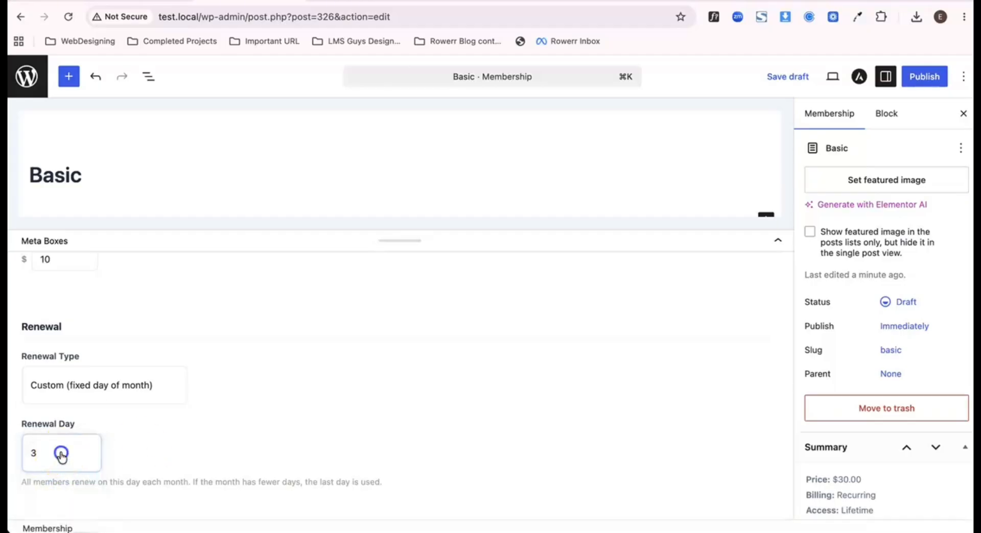
scroll(61, 456, down, 5)
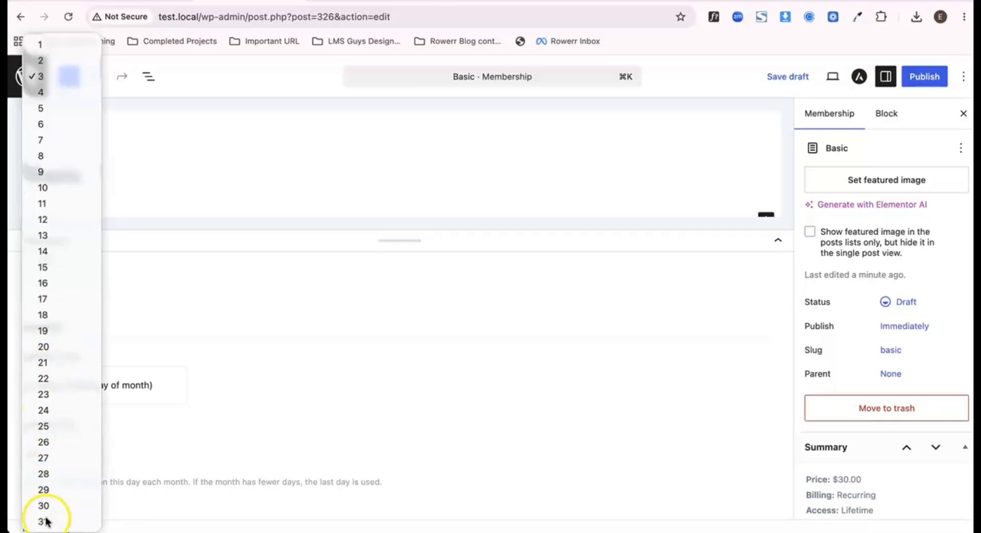
click(195, 441)
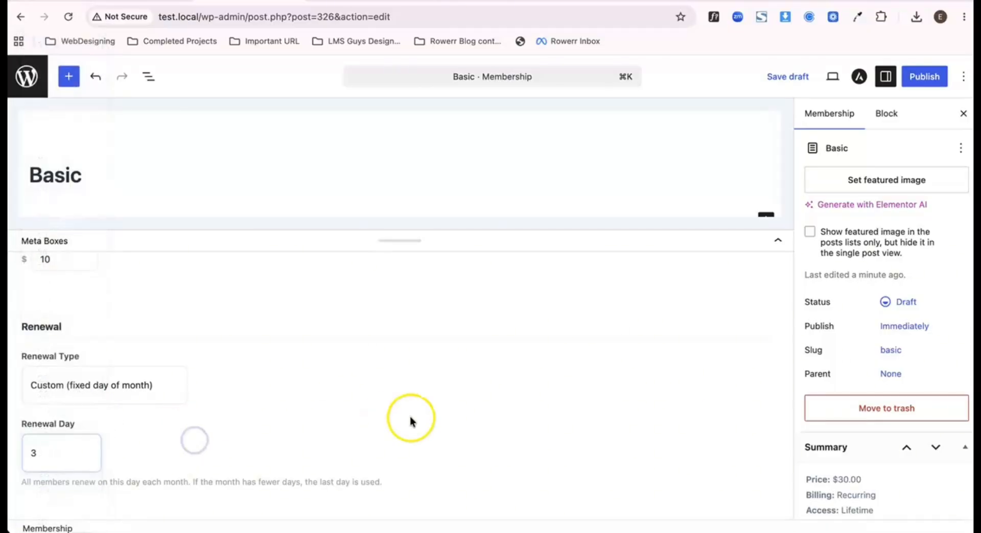
Set the Basic membership's renewal day to 5.
click(58, 451)
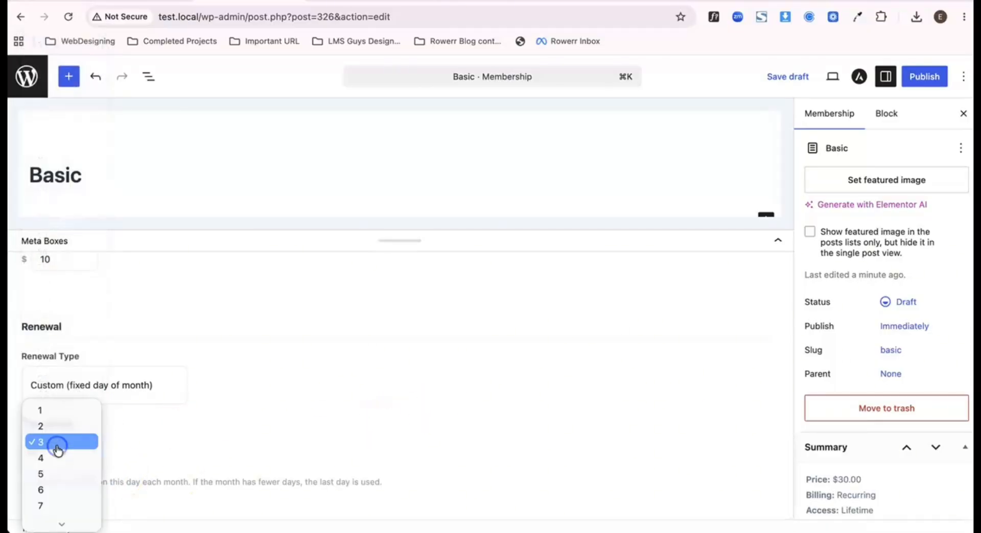
click(64, 473)
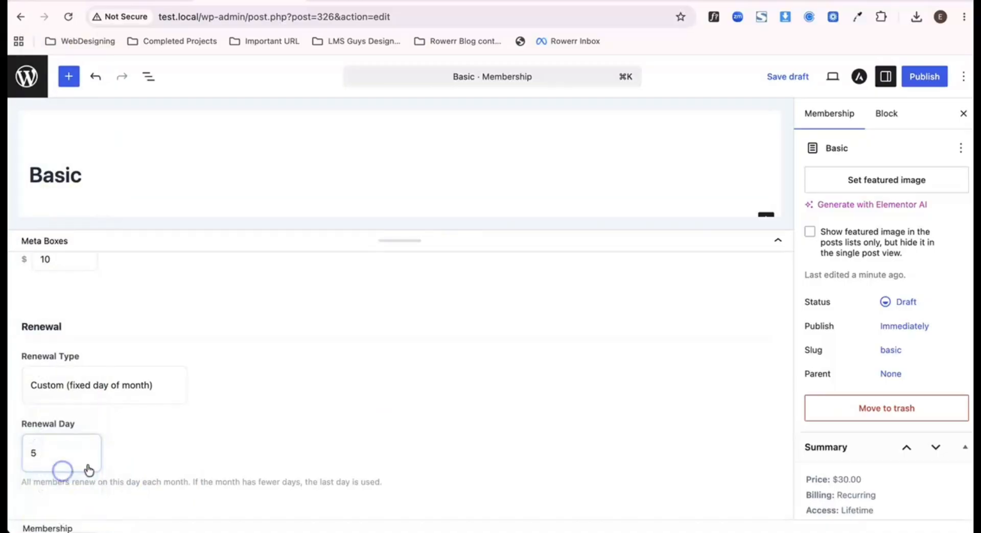
click(254, 445)
Publish the Basic membership.
scroll(254, 445, up, 5)
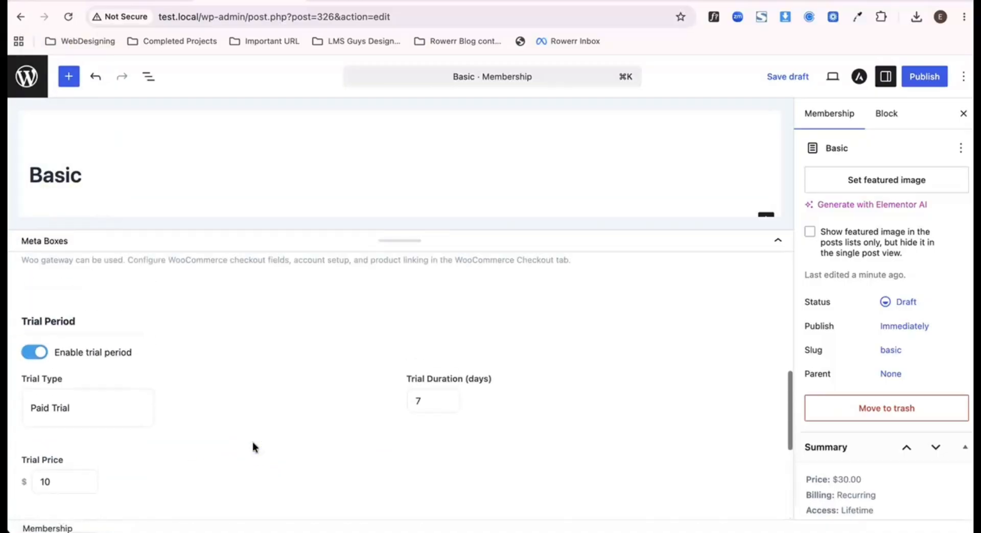
scroll(252, 446, up, 5)
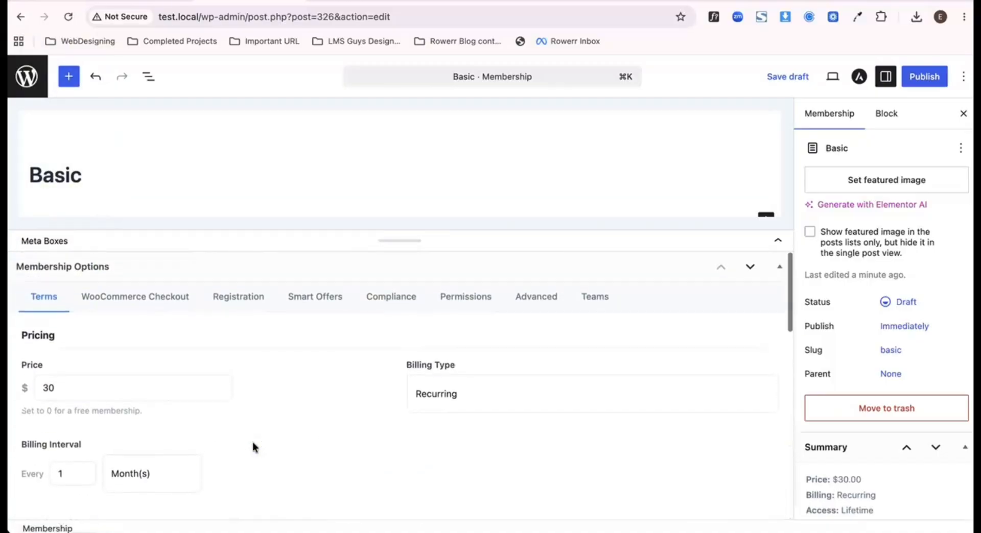
click(899, 105)
click(922, 85)
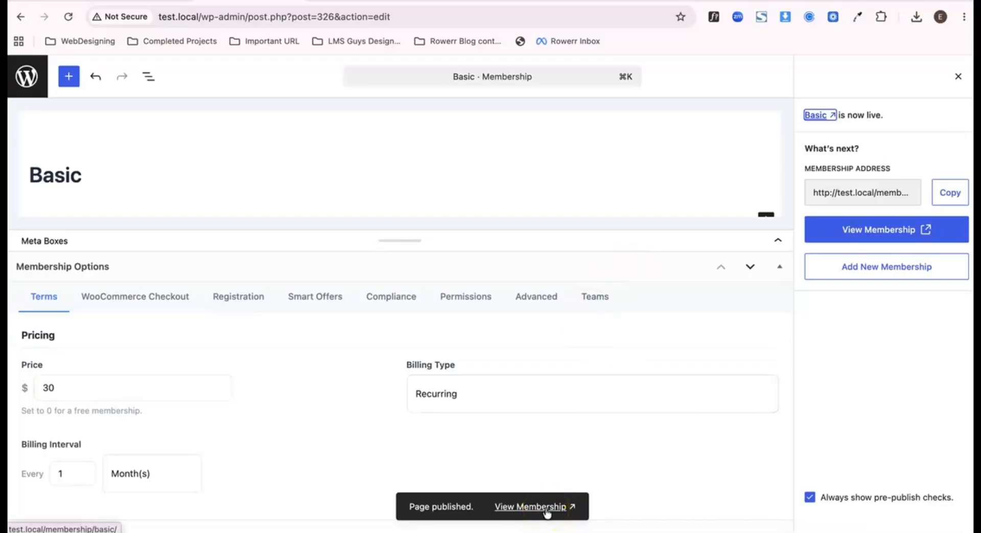
Open the published Basic membership page and try its registration form by agreeing to the Privacy Policy.
click(547, 508)
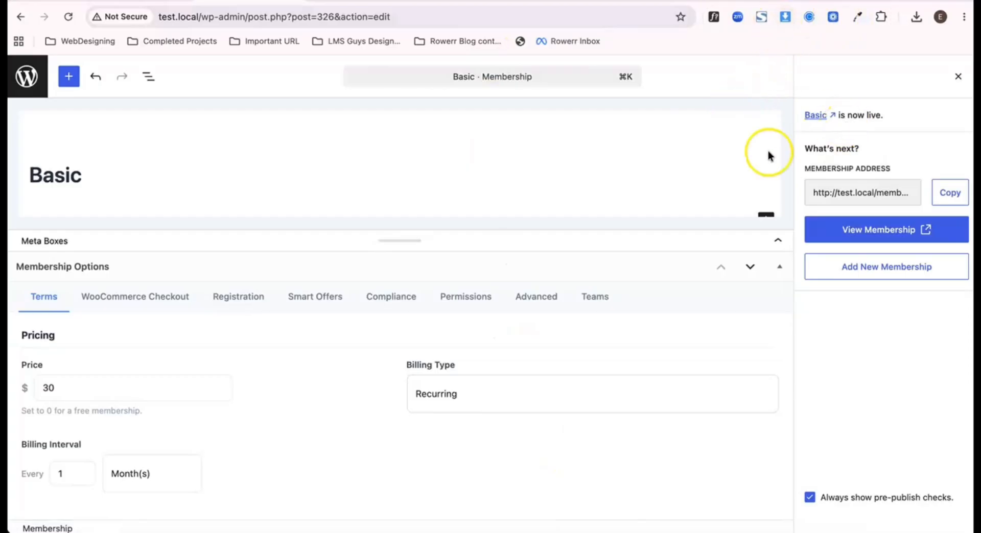
click(958, 76)
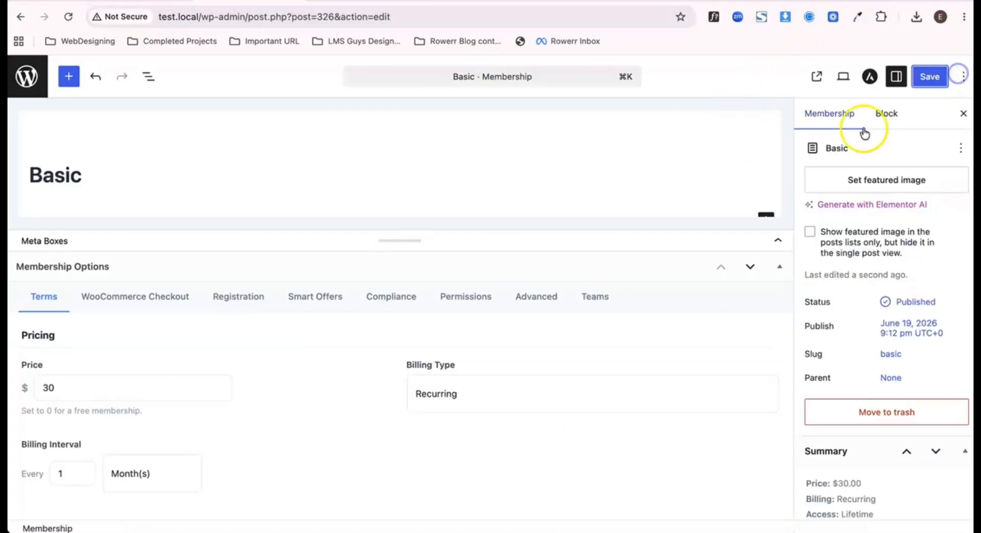
click(816, 77)
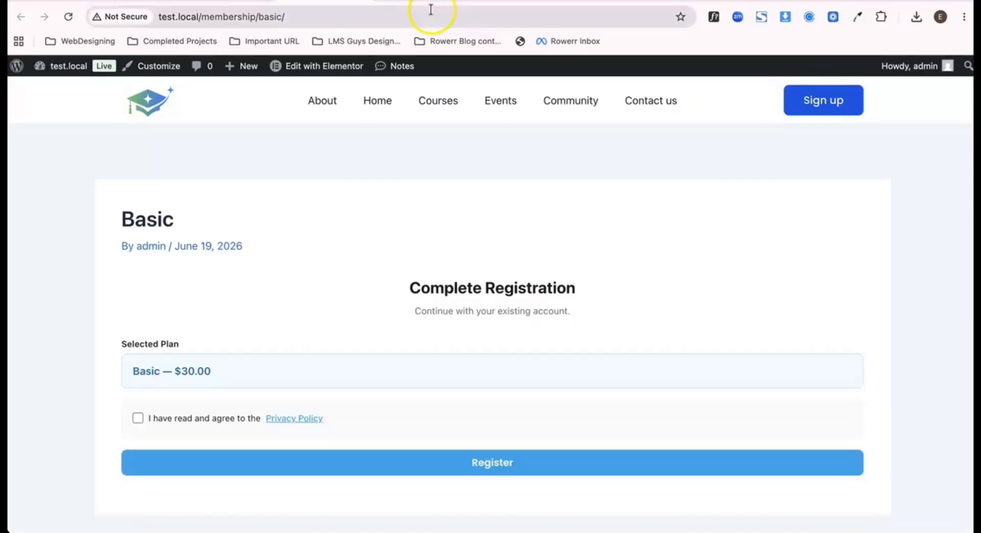
scroll(348, 151, up, 1)
scroll(349, 151, down, 1)
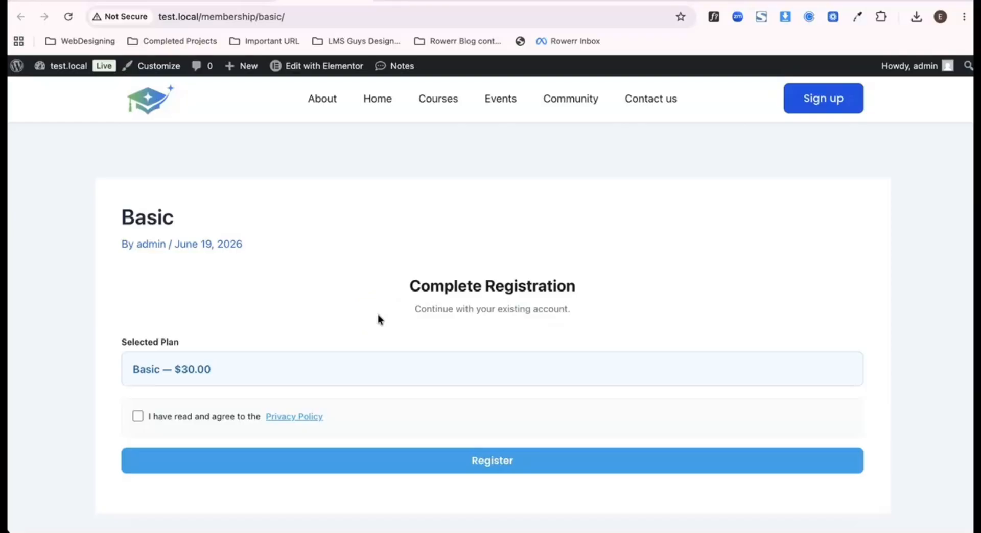
click(138, 416)
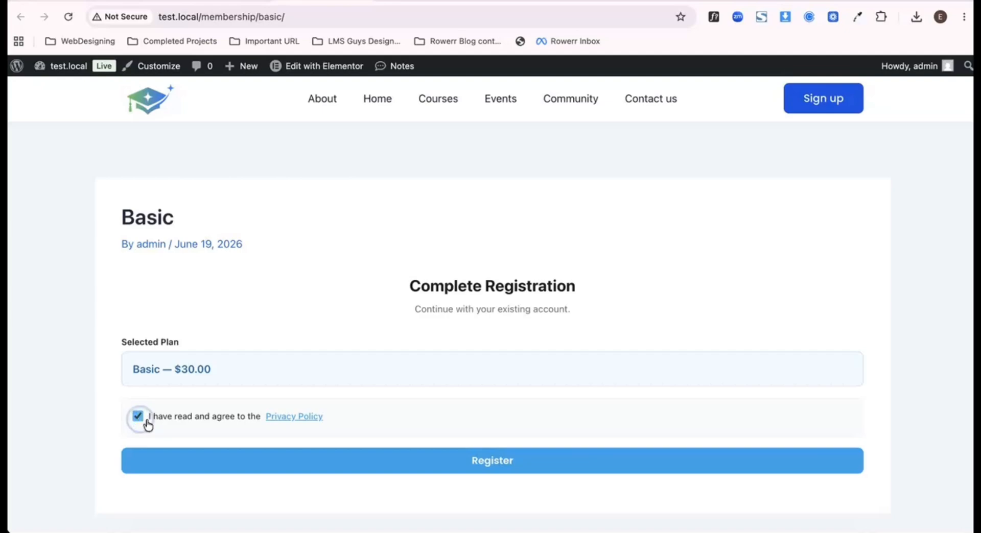
click(492, 464)
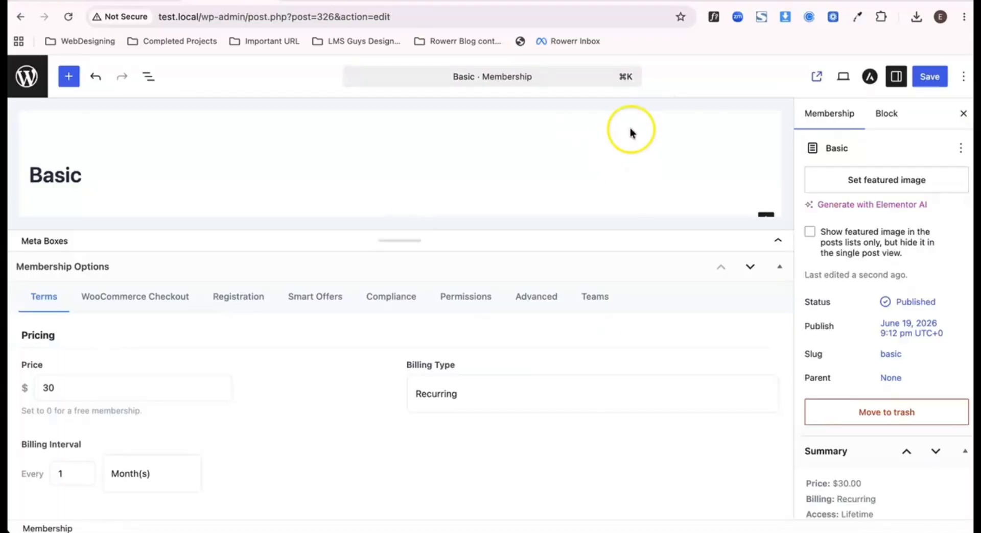
Open the published Basic membership page from the editor in an incognito window.
click(815, 78)
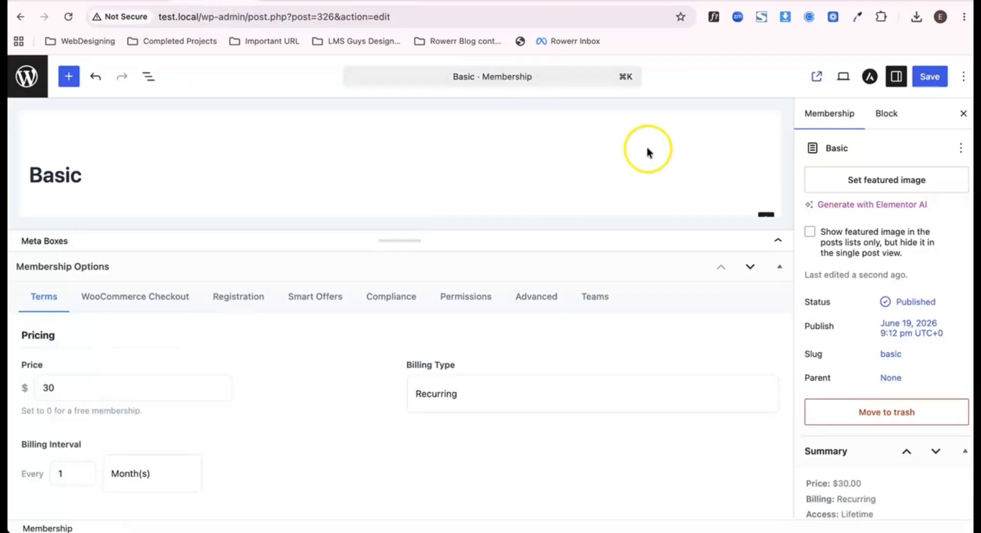
right_click(816, 79)
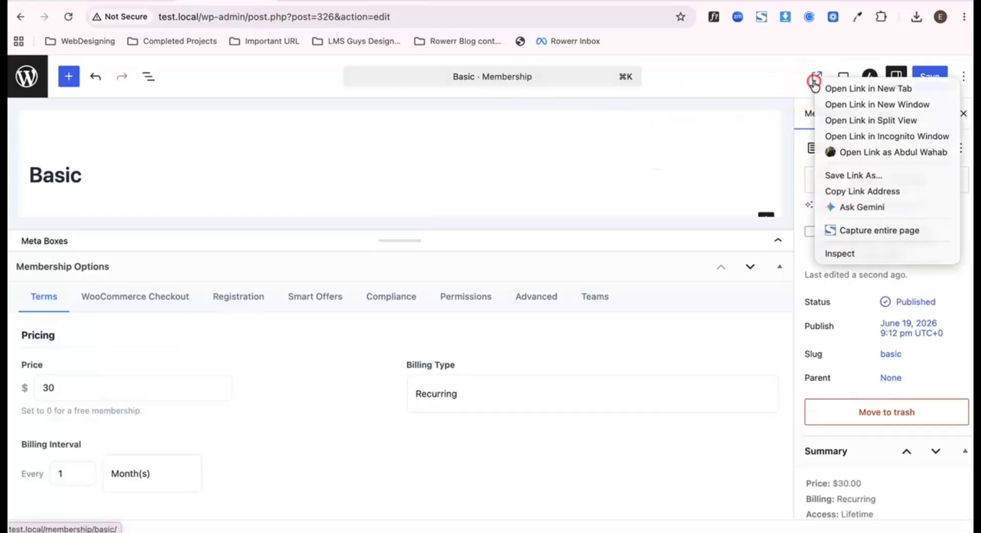
click(850, 138)
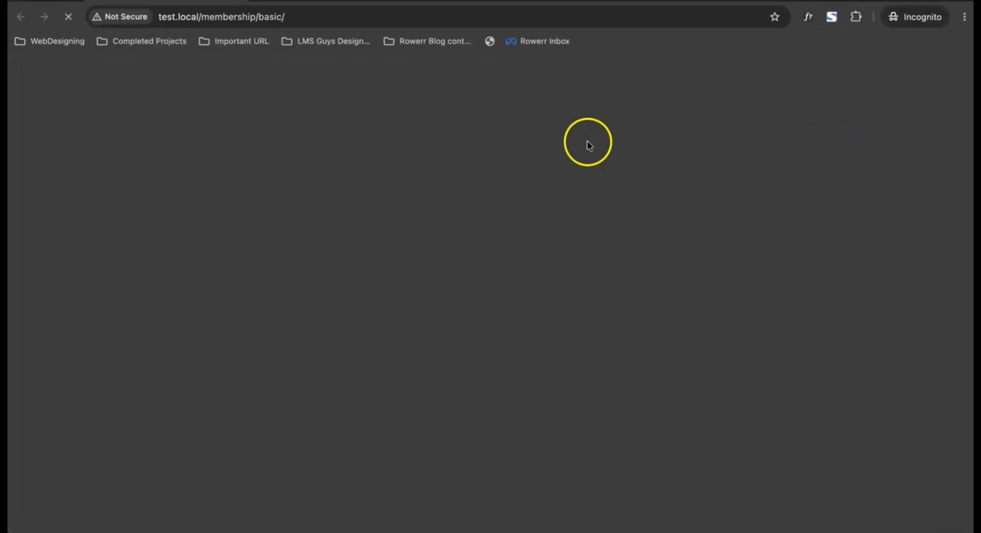
Examine the Create Account form on the Basic membership page, including its required fields, selected plan and Privacy Policy agreement.
scroll(316, 268, down, 1)
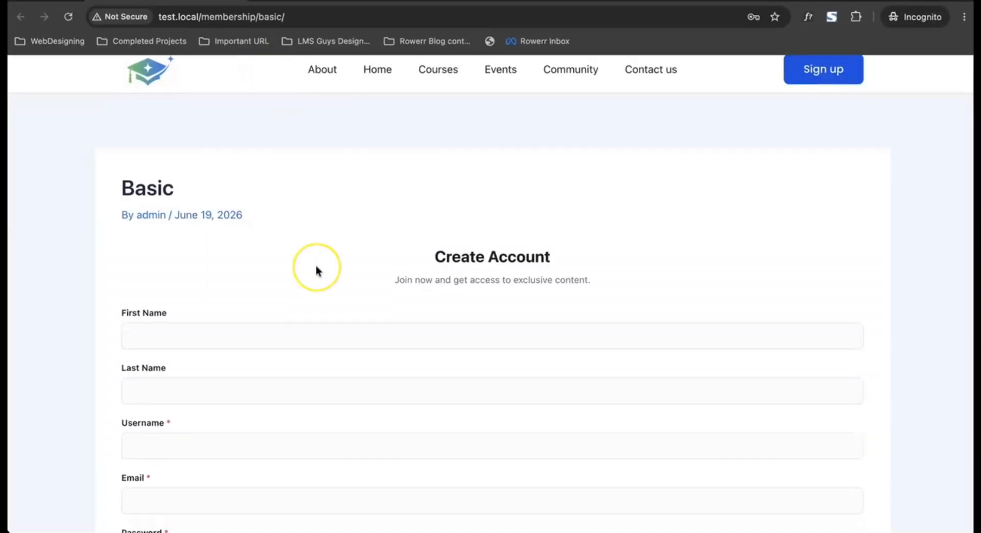
scroll(316, 270, down, 9)
scroll(317, 270, up, 7)
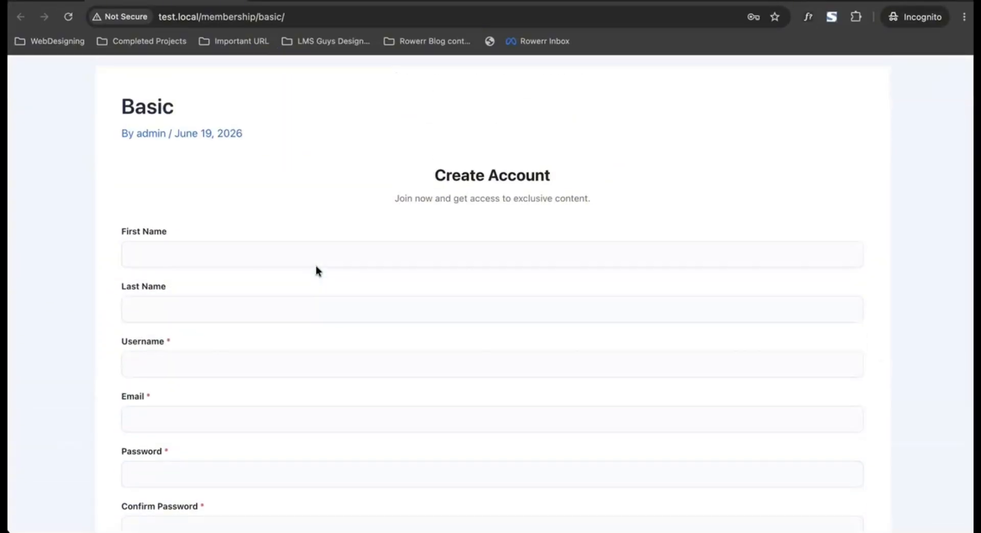
scroll(316, 268, down, 3)
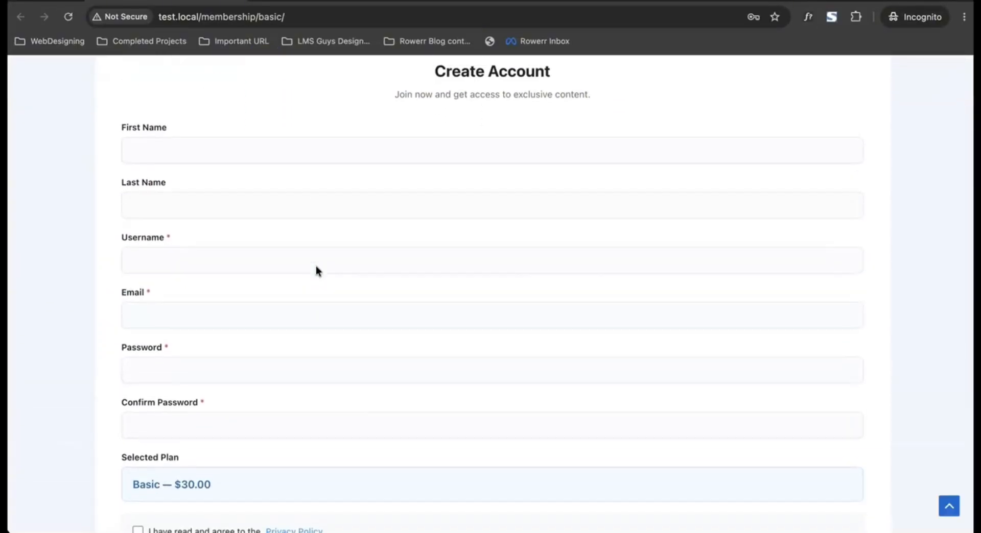
scroll(316, 269, down, 3)
scroll(317, 270, up, 5)
click(316, 261)
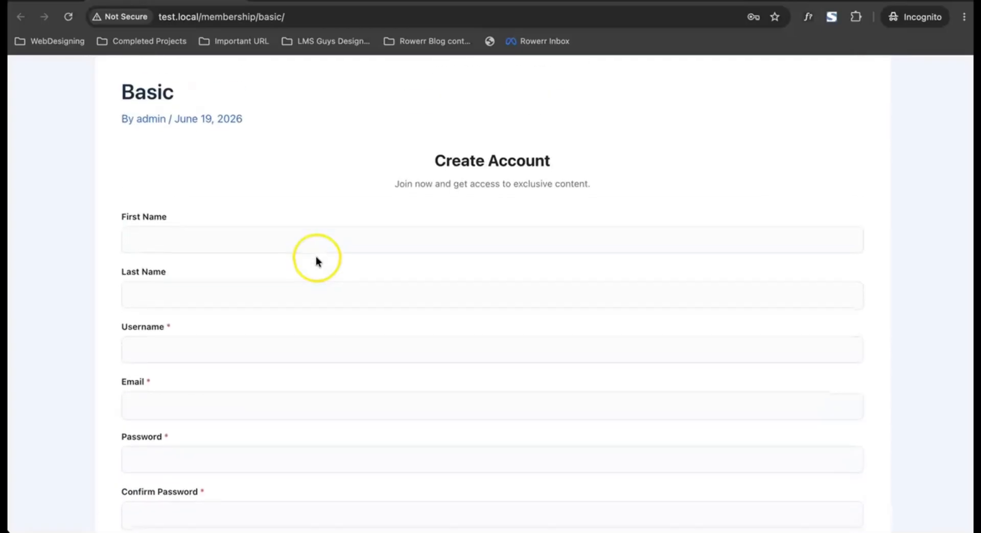
scroll(316, 260, down, 1)
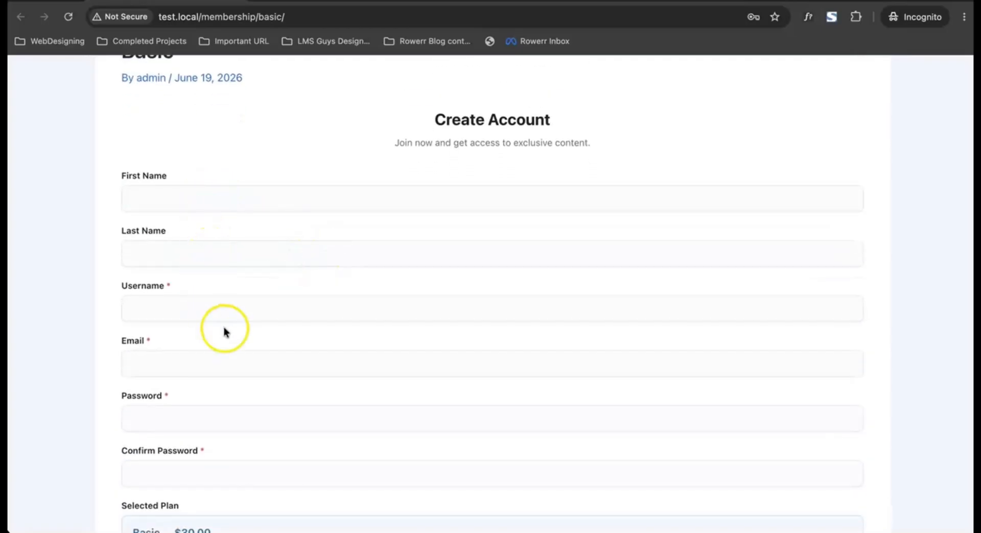
scroll(232, 309, down, 3)
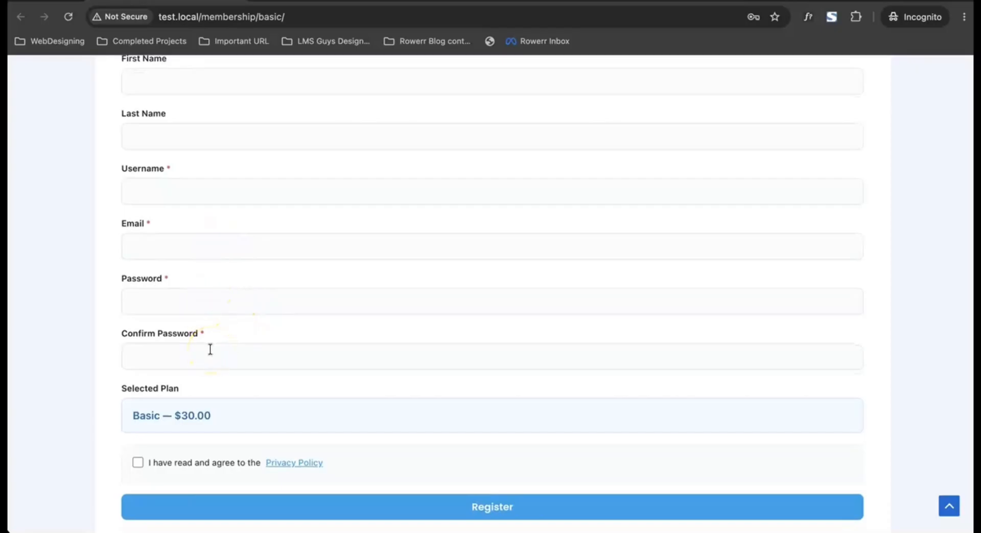
Review the Create Account form on the Basic membership page and copy the page's URL.
scroll(210, 350, down, 2)
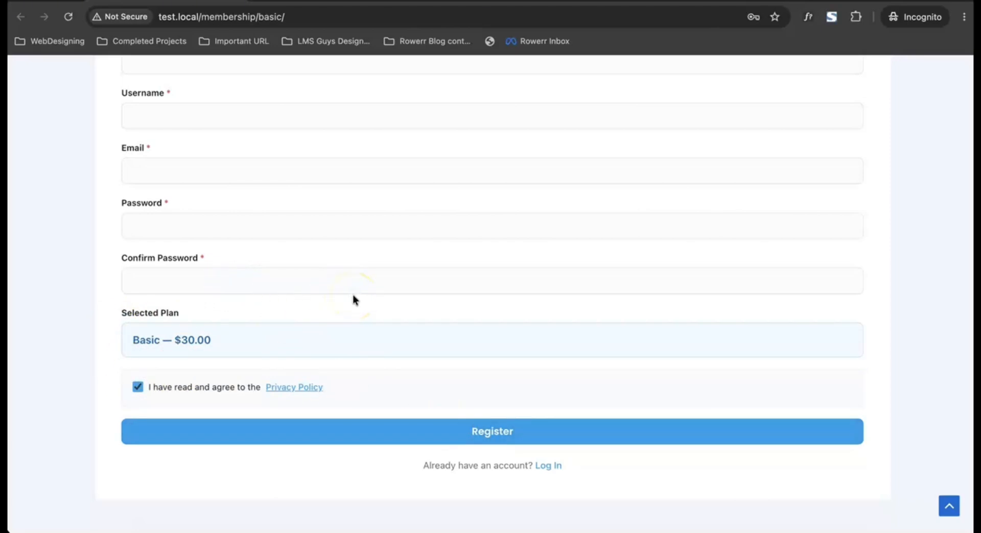
scroll(314, 313, up, 4)
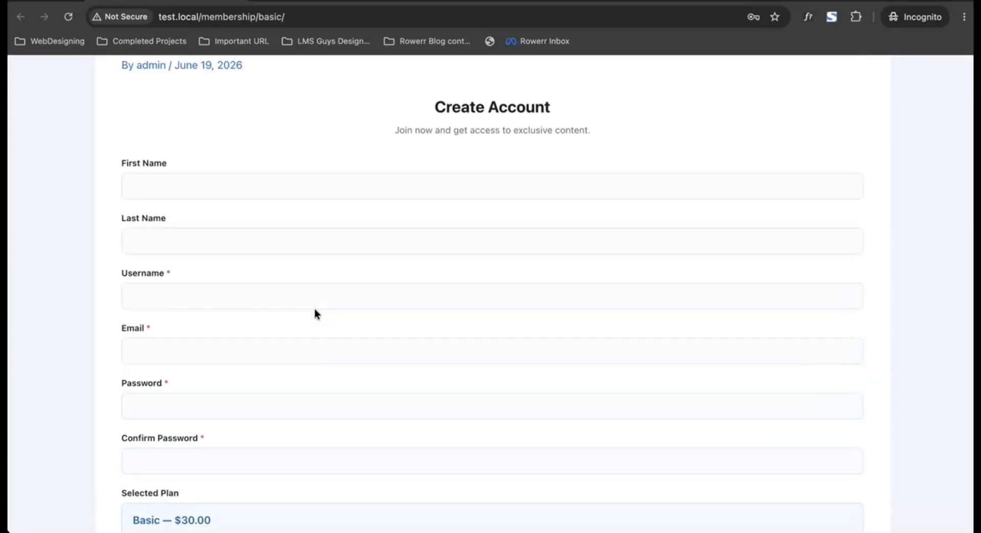
scroll(313, 306, up, 2)
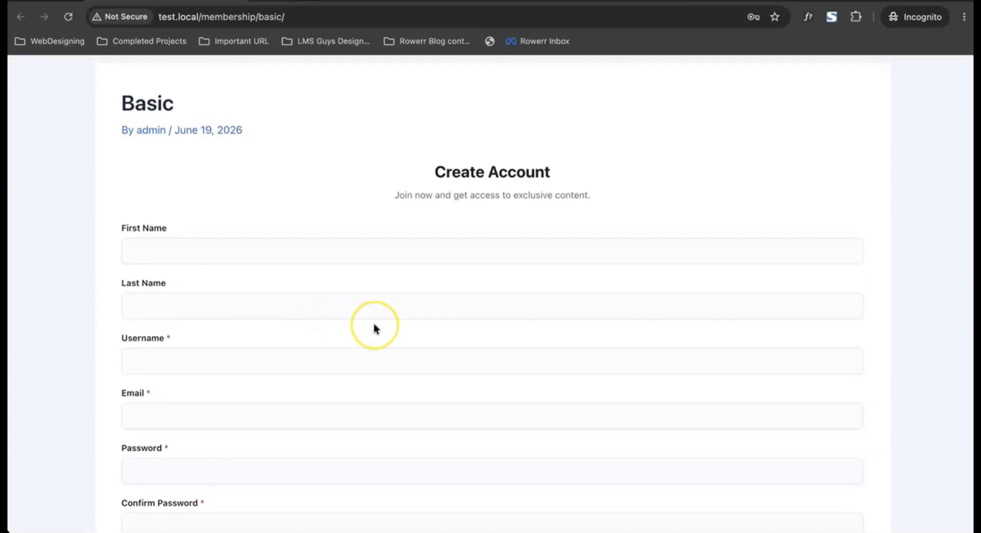
scroll(373, 326, down, 4)
scroll(373, 324, up, 6)
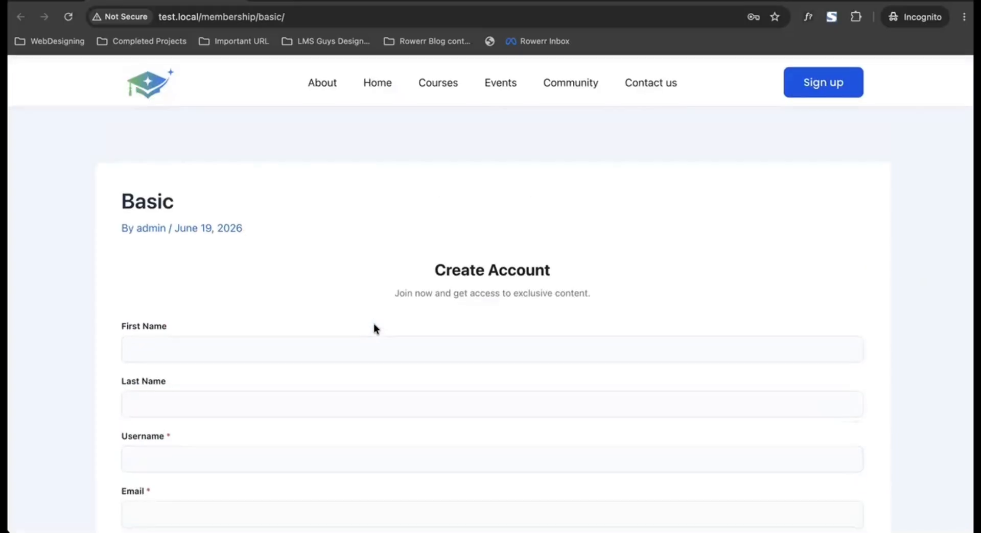
click(269, 18)
key(ctrl+c)
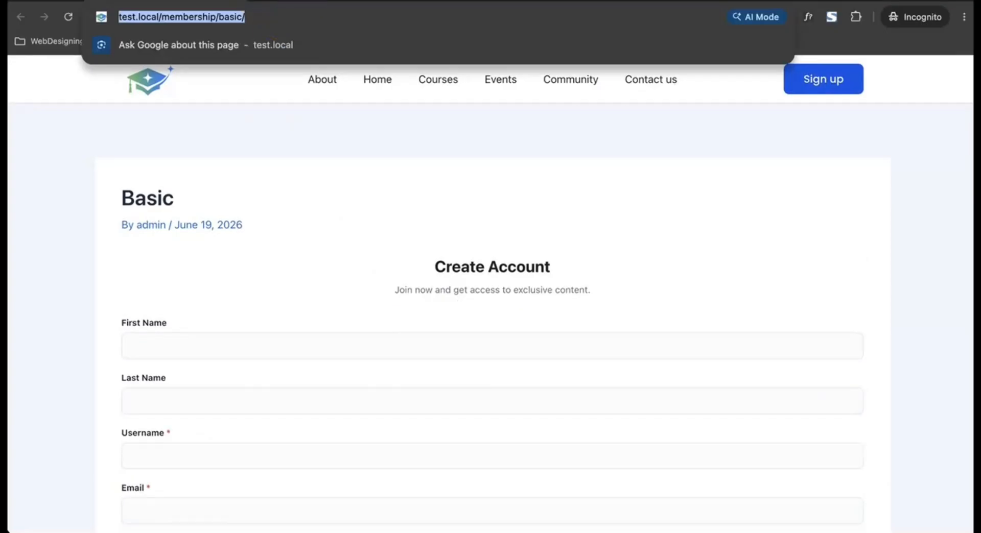
click(55, 82)
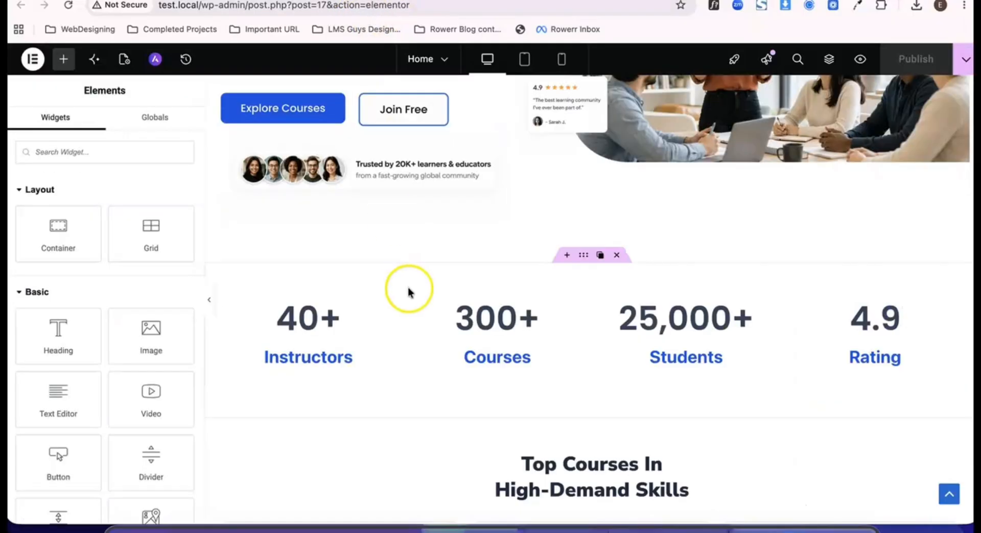
scroll(407, 292, down, 20)
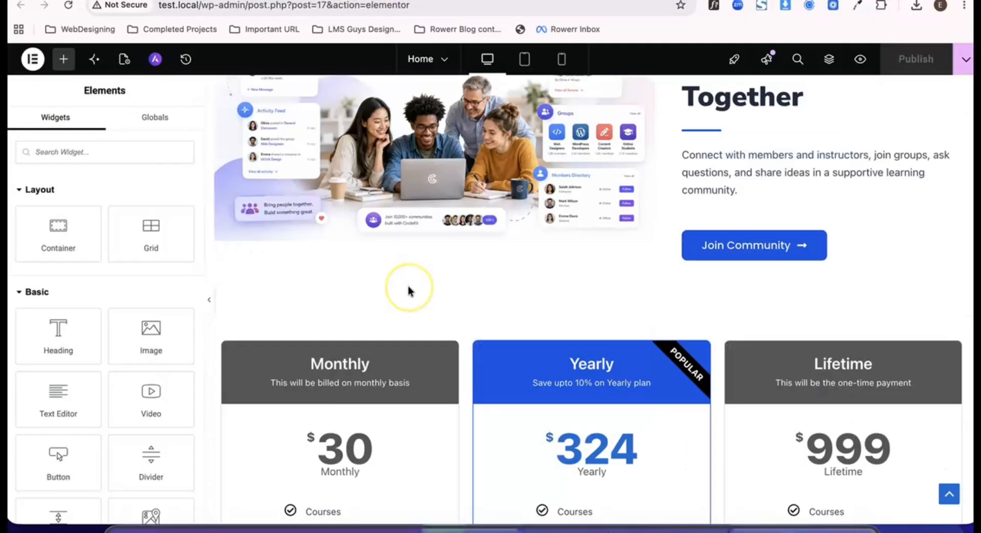
scroll(408, 290, up, 10)
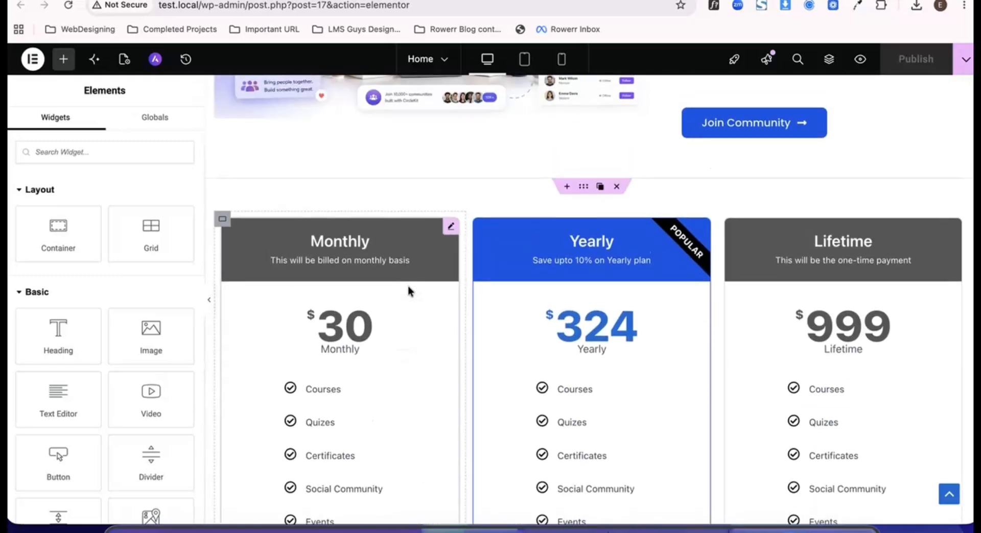
scroll(385, 465, down, 5)
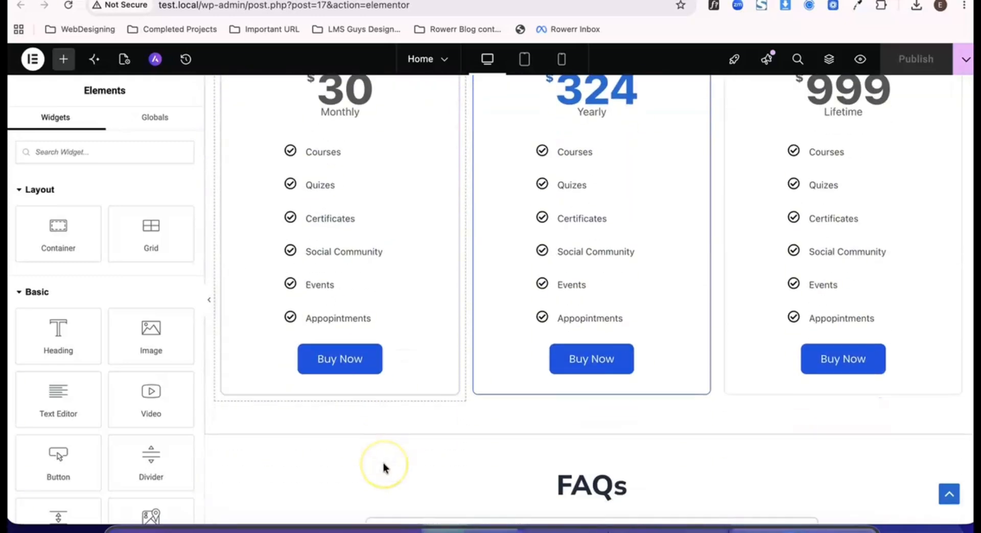
click(374, 318)
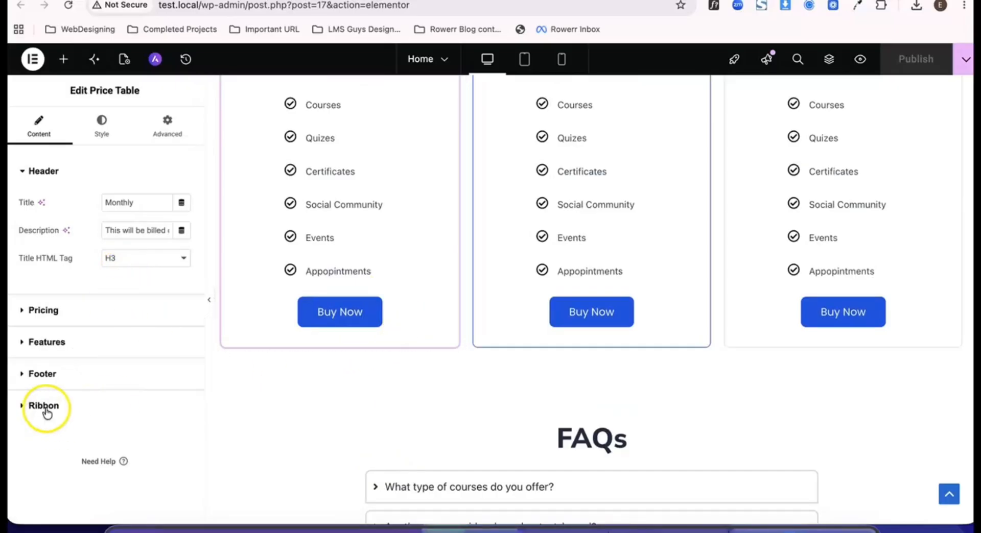
click(49, 375)
click(90, 334)
key(ctrl+a)
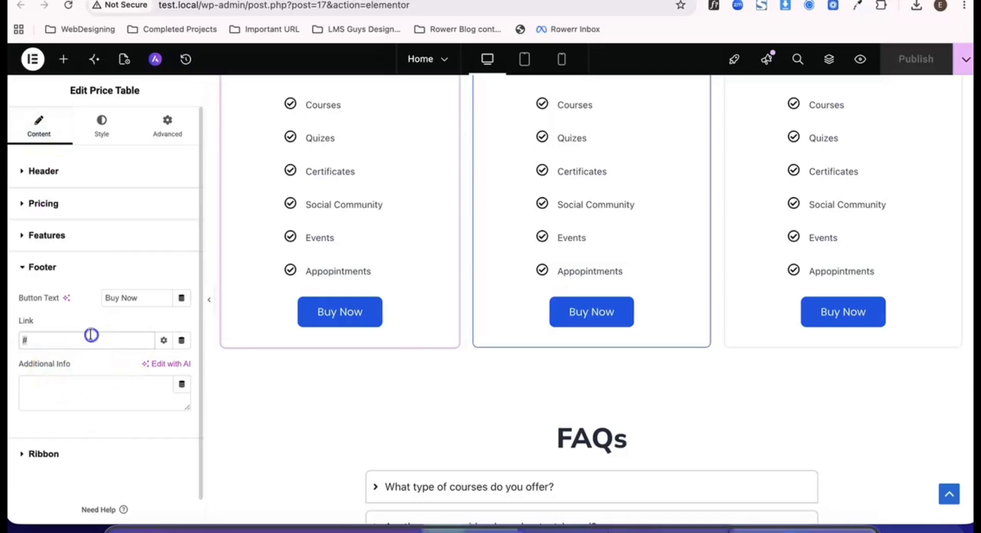
key(ctrl+v)
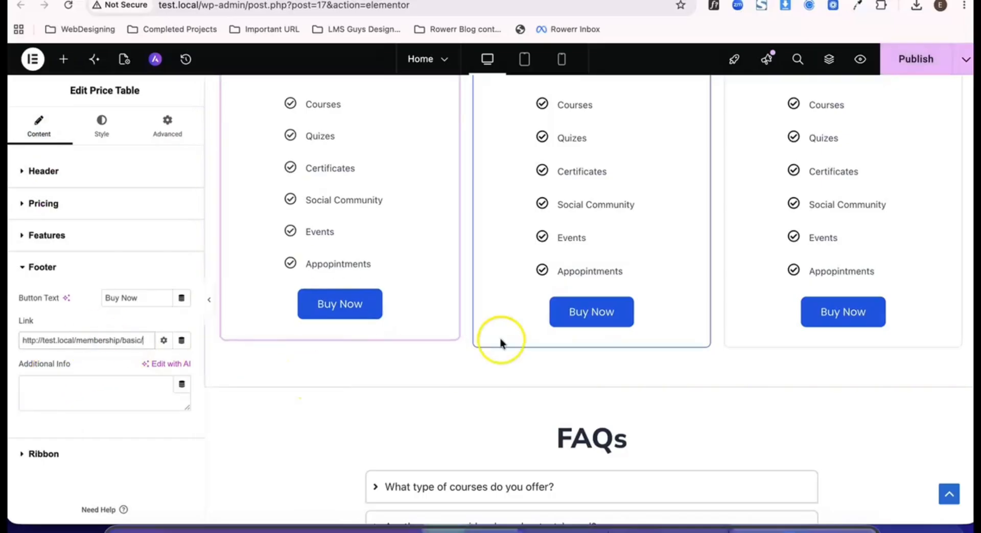
click(899, 65)
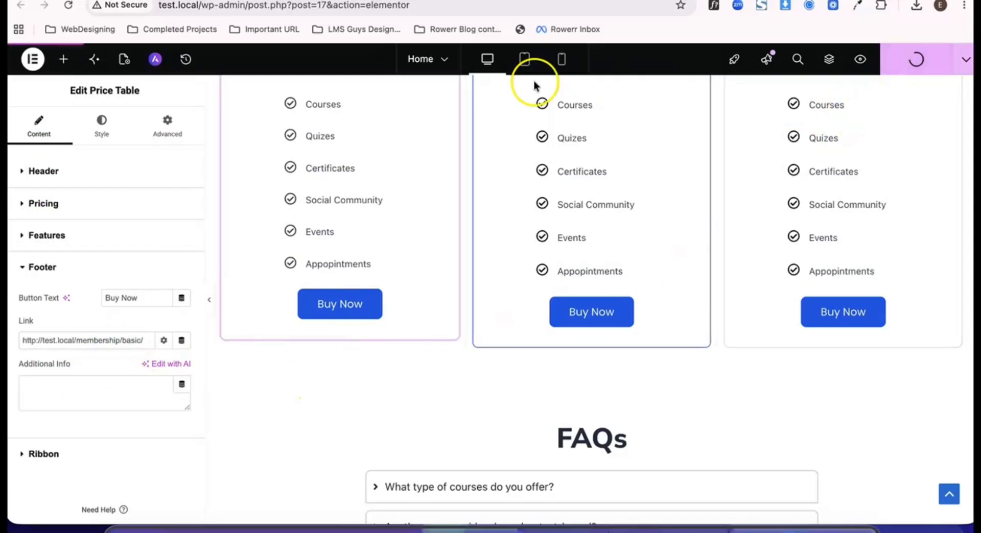
Preview the Home page and check the Monthly plan's Buy Now link by opening it in an incognito window.
click(495, 1)
scroll(395, 386, down, 20)
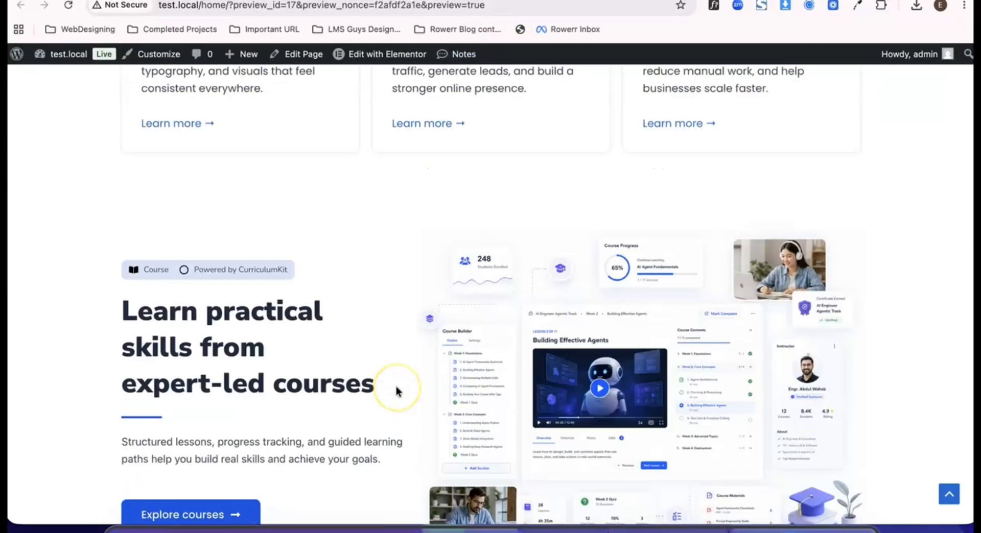
scroll(397, 388, up, 5)
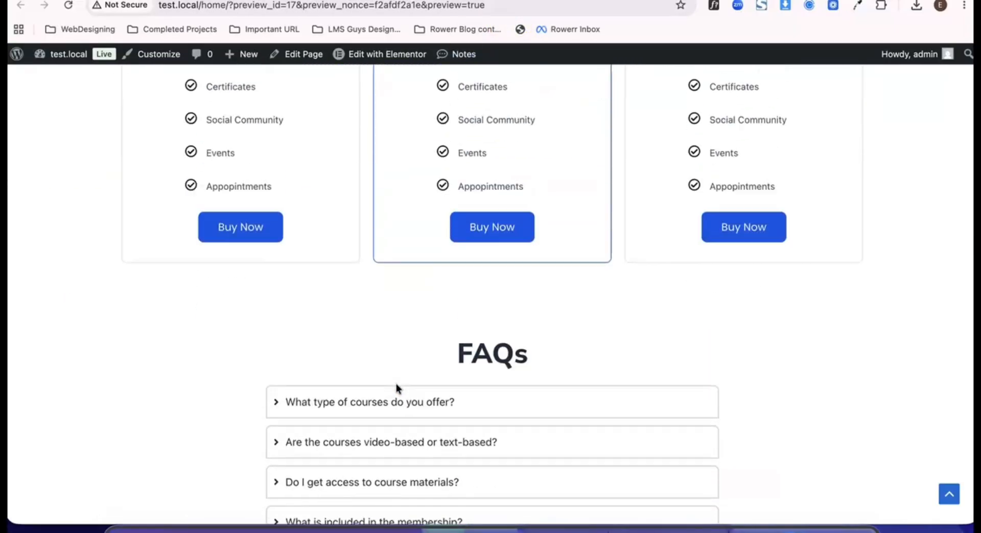
scroll(272, 329, up, 1)
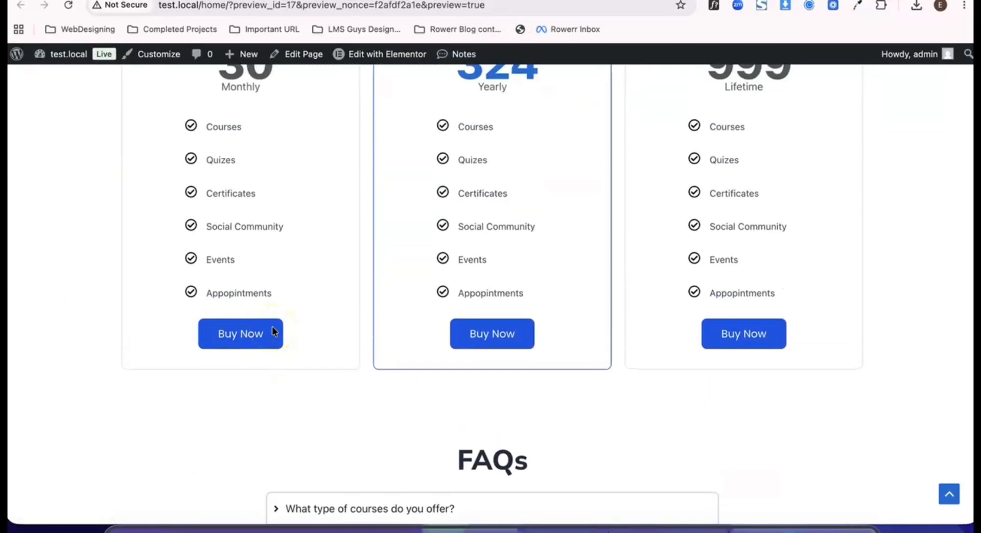
right_click(232, 334)
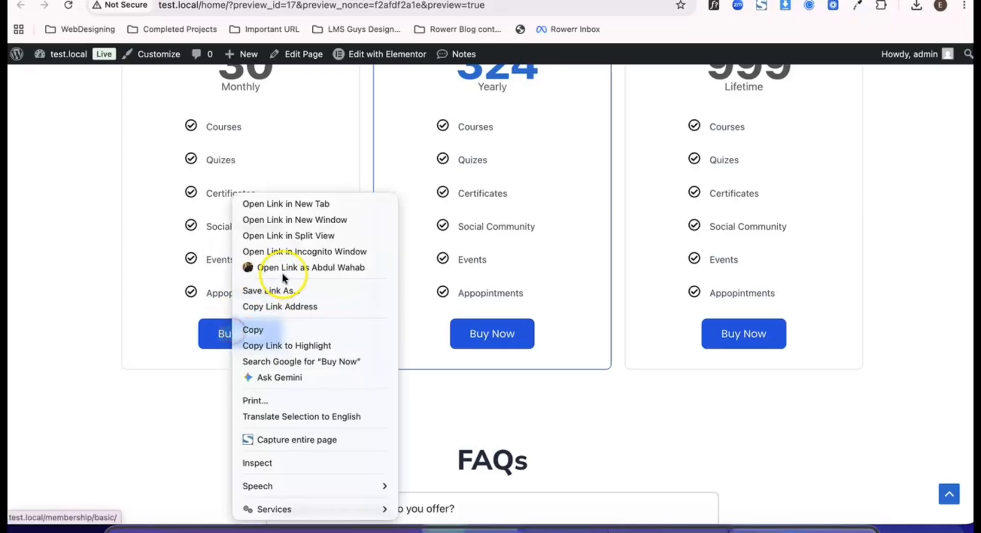
click(303, 252)
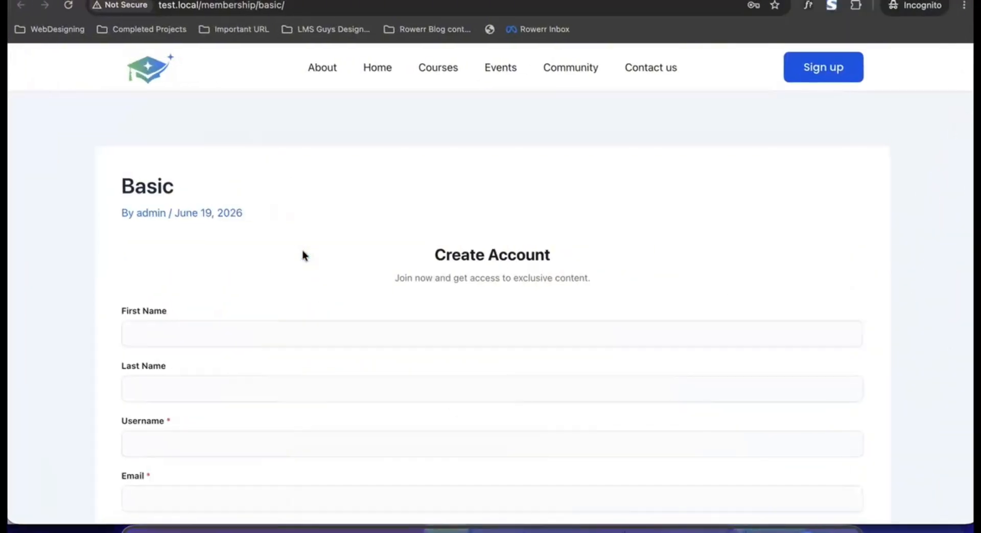
scroll(391, 258, down, 10)
scroll(391, 258, up, 10)
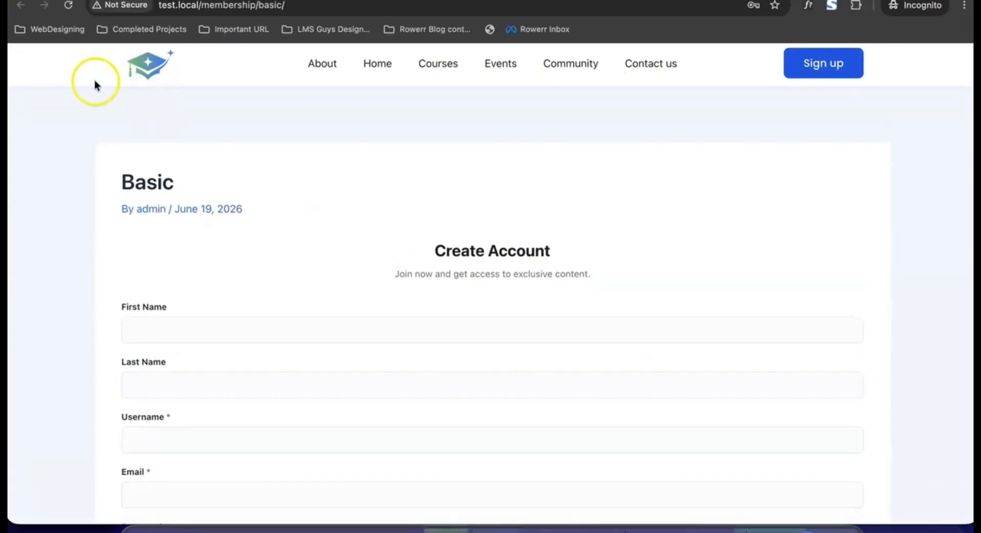
click(21, 1)
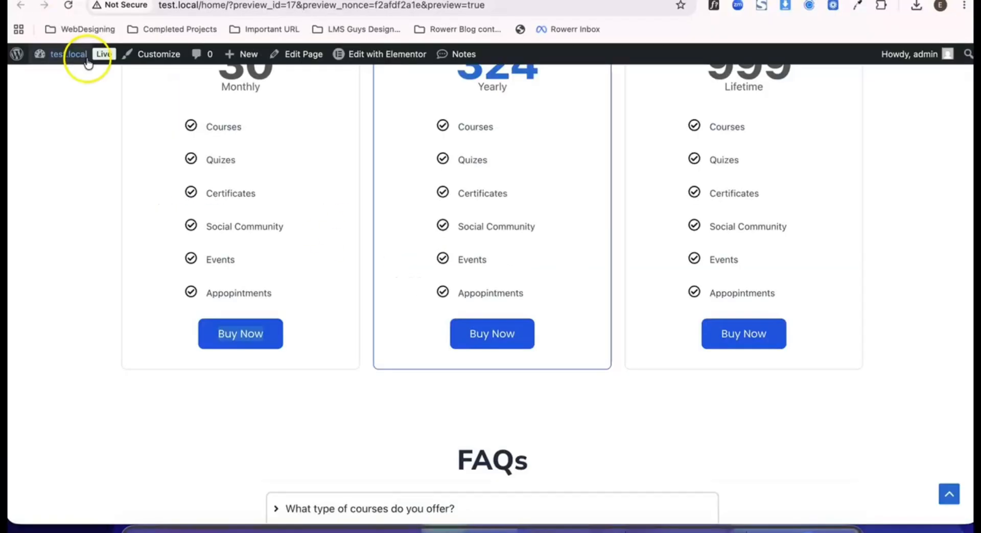
Return to the Basic membership editor and enable Team Accounts for this membership.
click(312, 212)
scroll(311, 212, up, 15)
scroll(311, 215, down, 10)
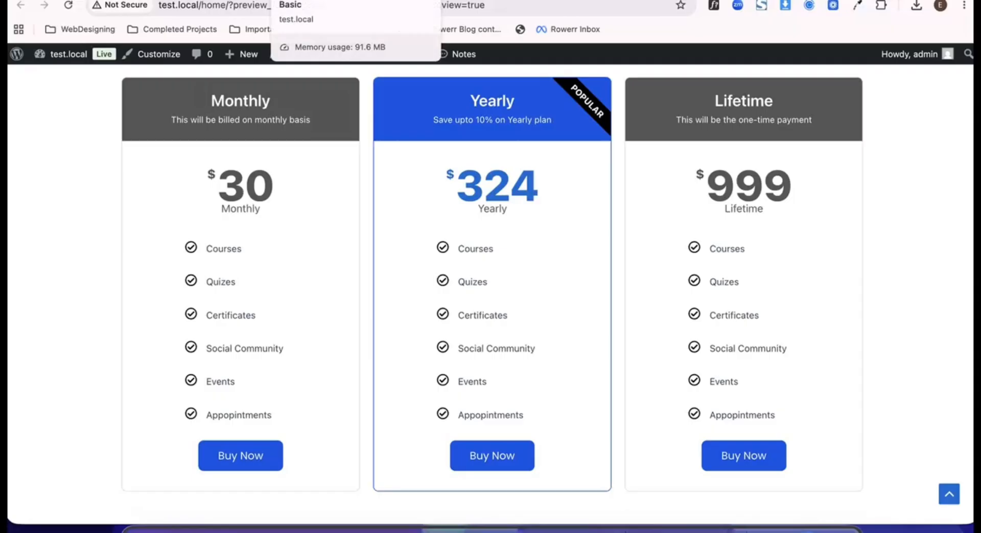
click(318, 0)
click(278, 0)
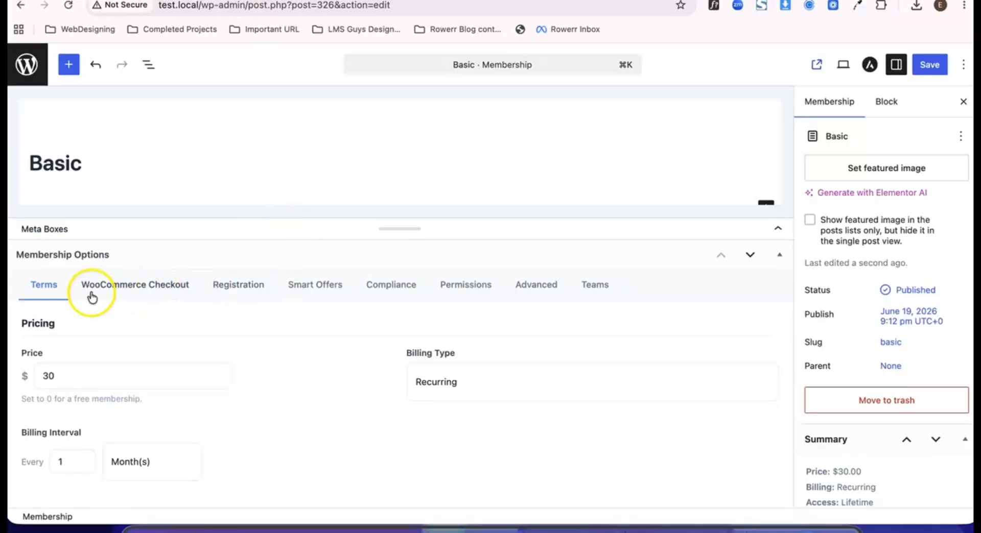
click(597, 289)
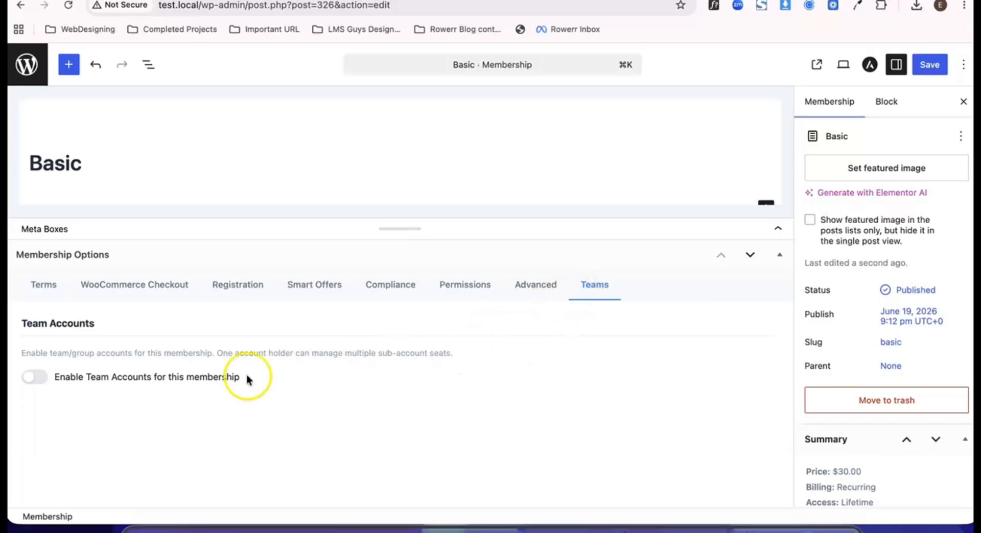
click(31, 381)
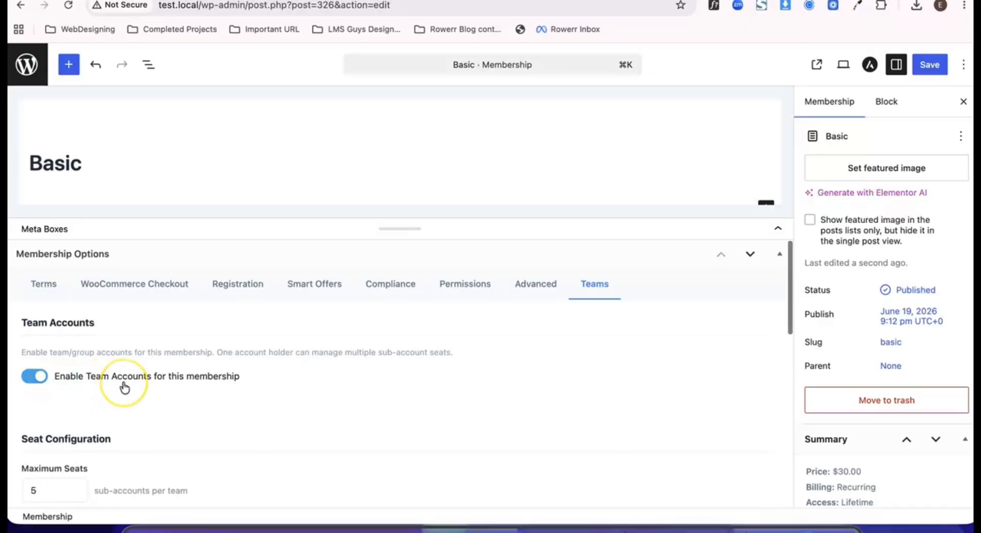
Set the maximum seats in the team's seat configuration to 10 sub-accounts per team.
scroll(122, 385, down, 1)
scroll(102, 385, down, 5)
click(61, 325)
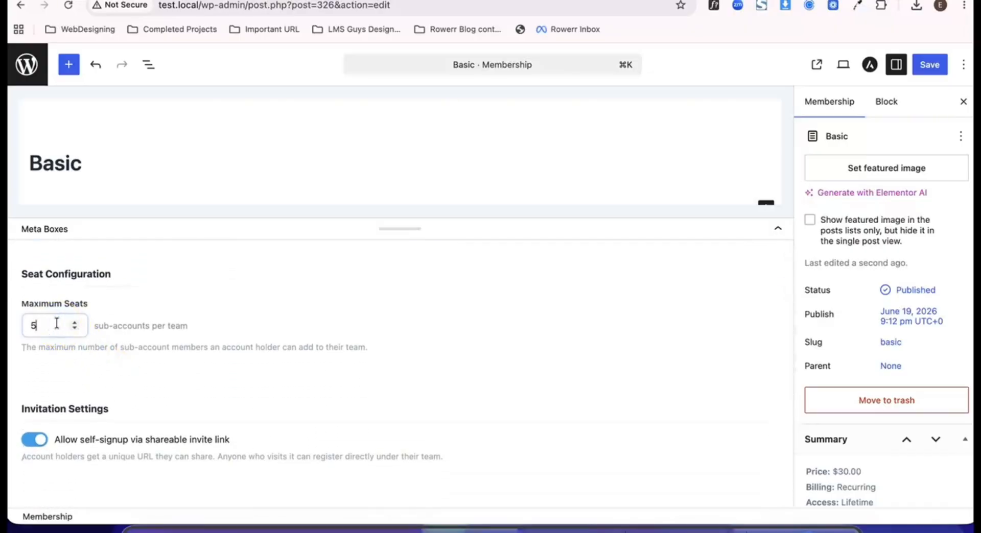
key(BackSpace)
text(2)
key(BackSpace)
text(6)
key(BackSpace)
text(10)
Examine the team settings for self-signup invite links, hidden pricing, seat reselling and content delegation.
scroll(183, 348, down, 3)
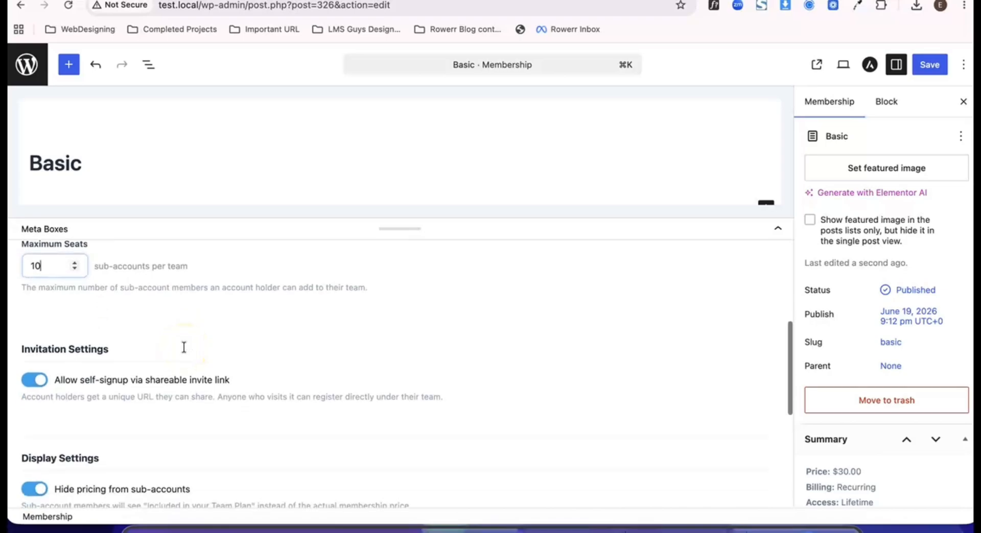
scroll(254, 305, down, 2)
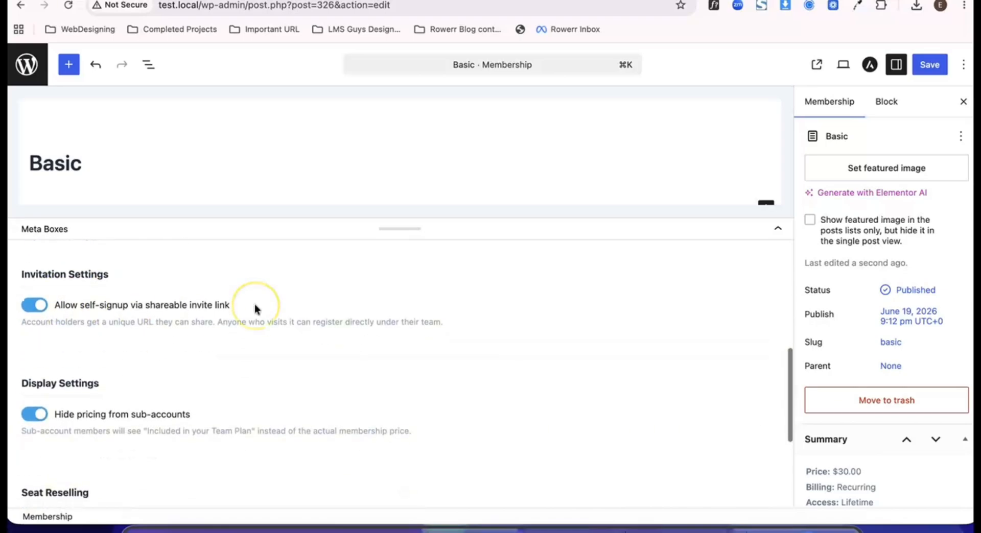
scroll(254, 306, up, 1)
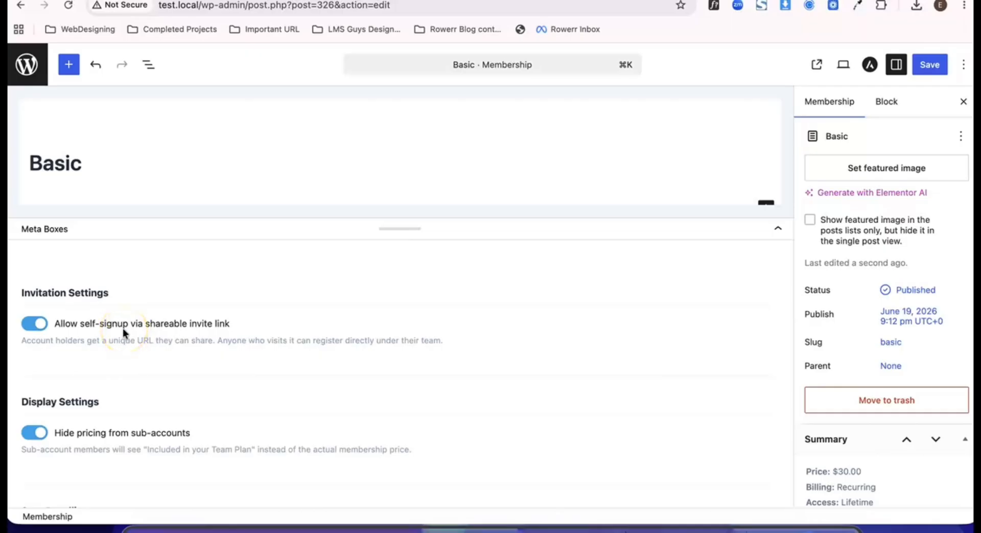
scroll(103, 383, down, 3)
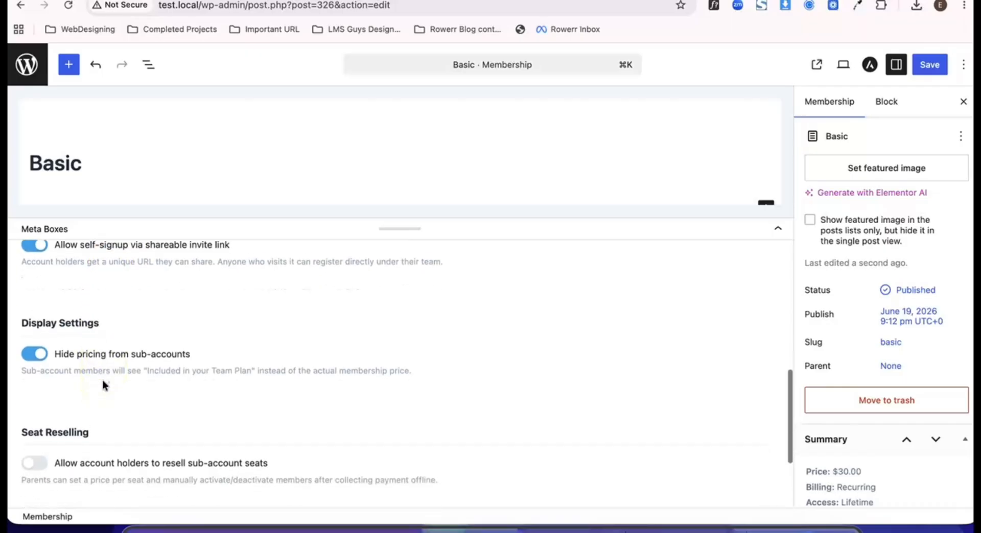
scroll(103, 384, down, 1)
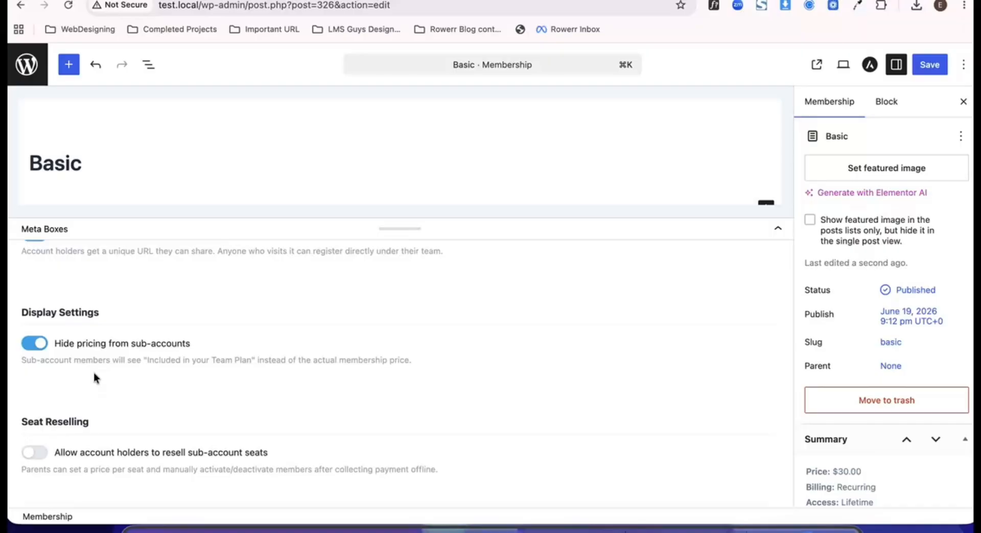
scroll(154, 344, down, 1)
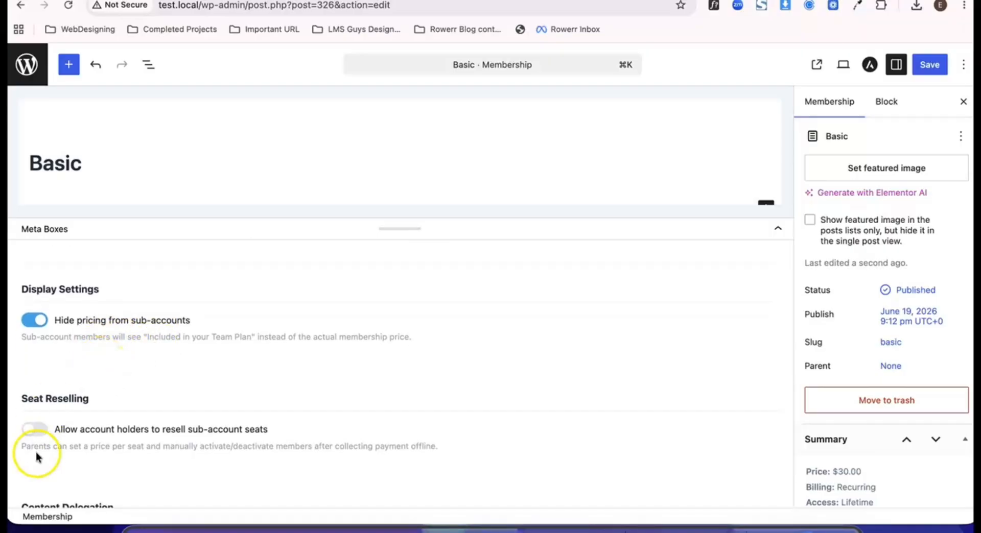
scroll(35, 449, down, 2)
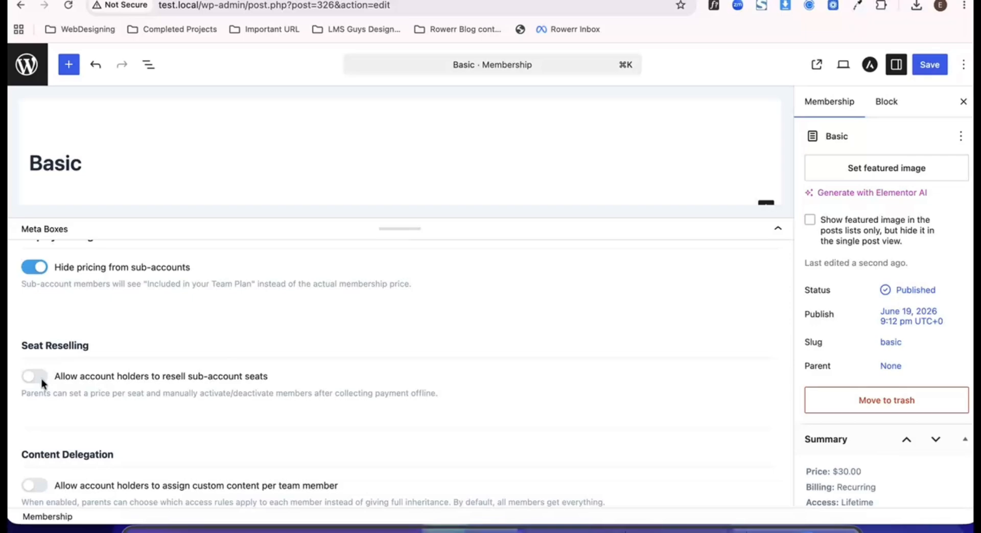
scroll(42, 382, down, 1)
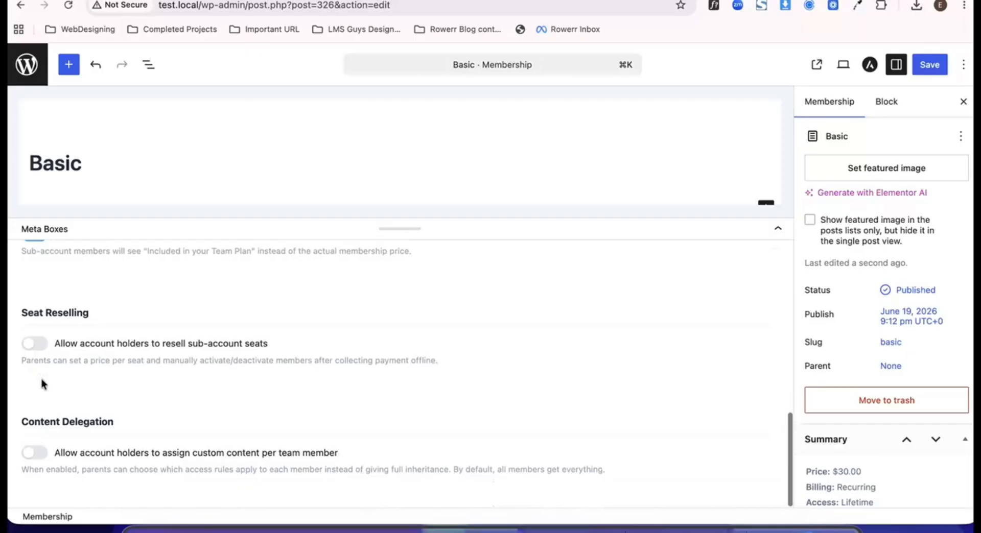
click(24, 458)
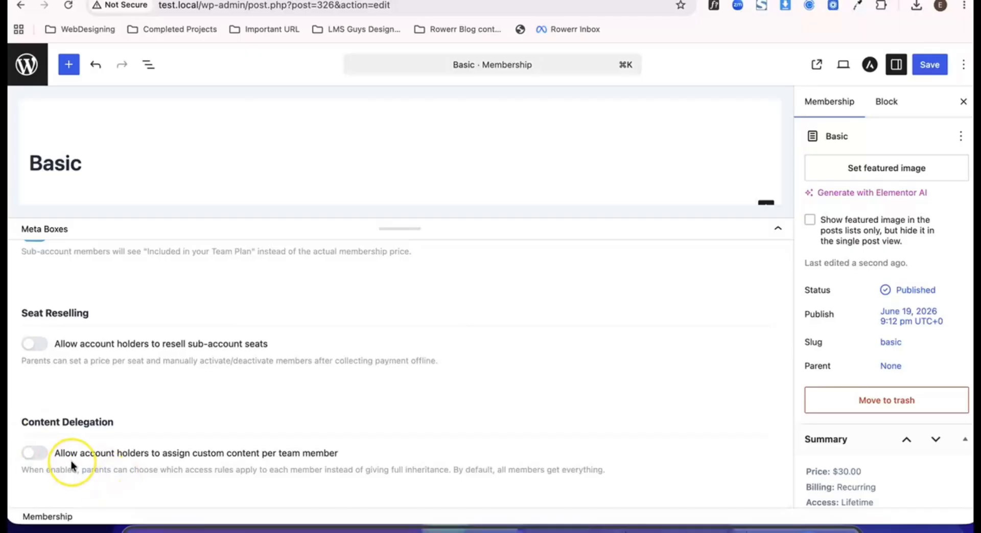
scroll(85, 430, up, 2)
scroll(84, 430, down, 2)
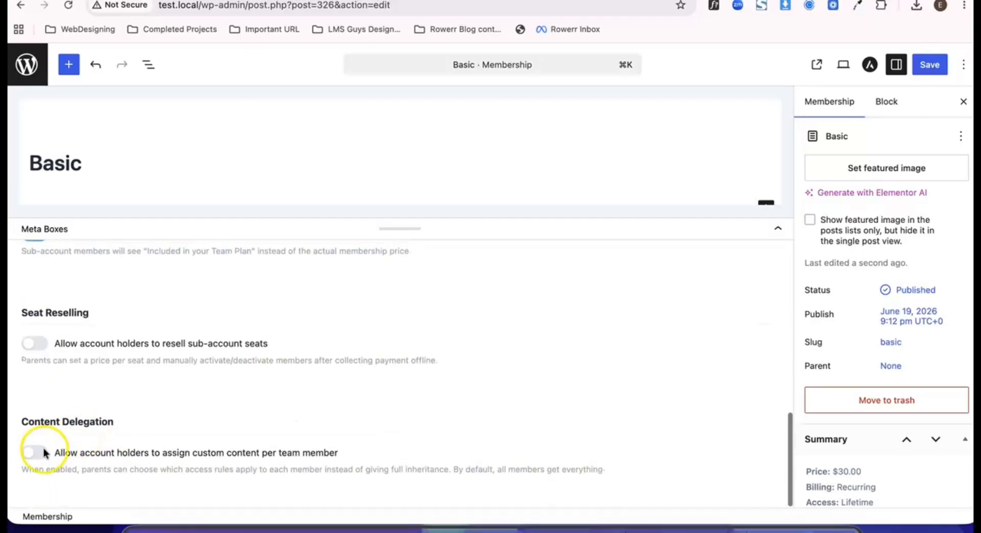
Allow account holders to assign custom content per team member and save the Basic membership.
click(35, 452)
scroll(310, 376, up, 10)
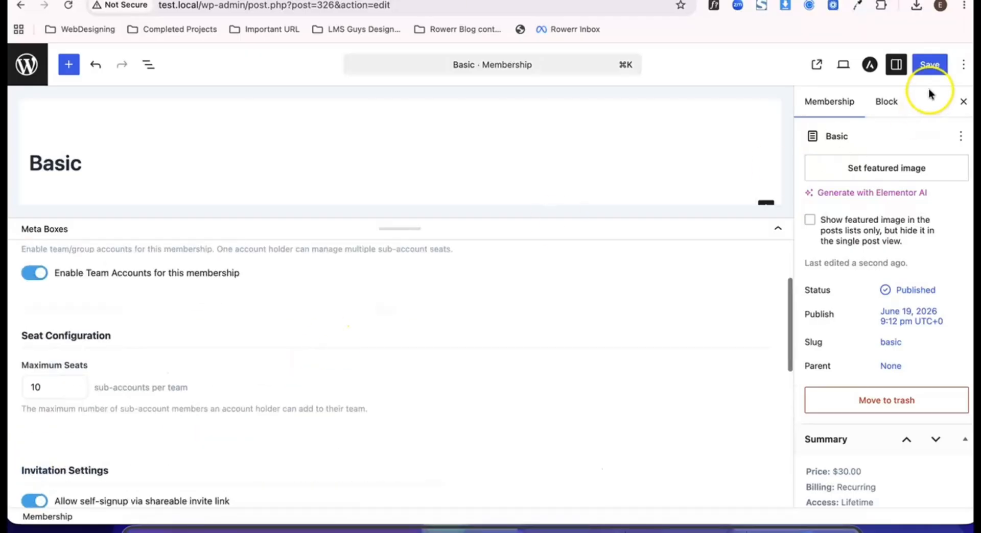
click(938, 64)
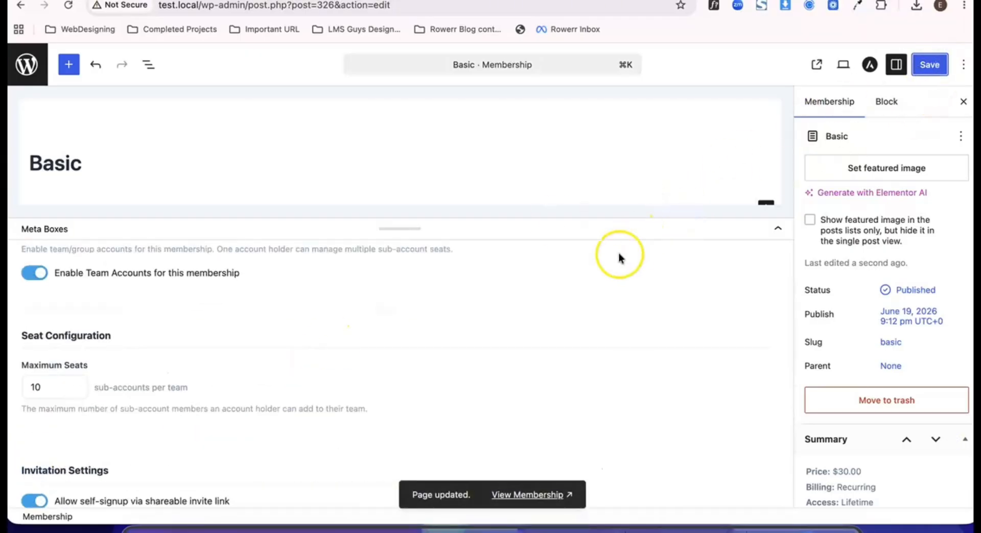
scroll(600, 281, down, 1)
scroll(600, 280, up, 3)
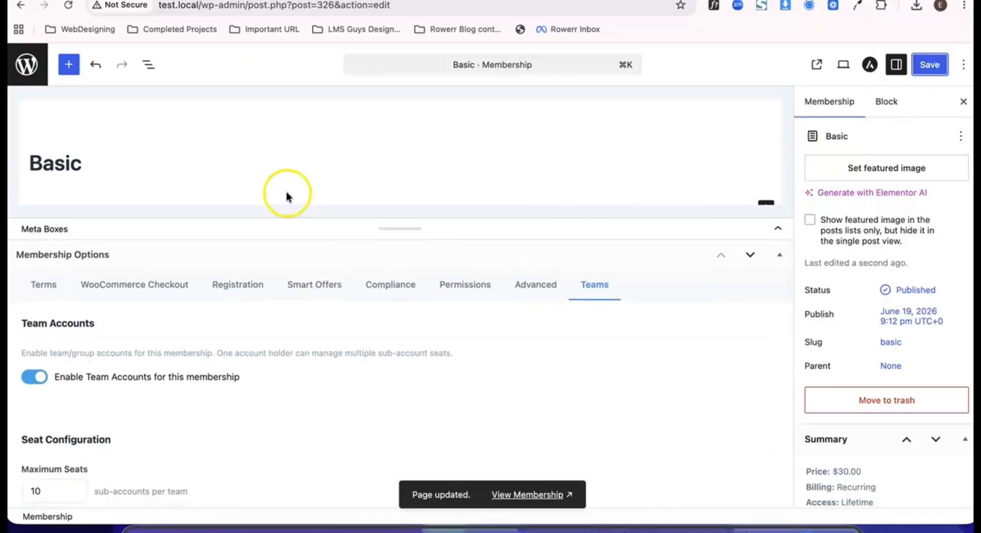
Return to the memberships list and review the Basic membership's terms, trial and status.
click(26, 63)
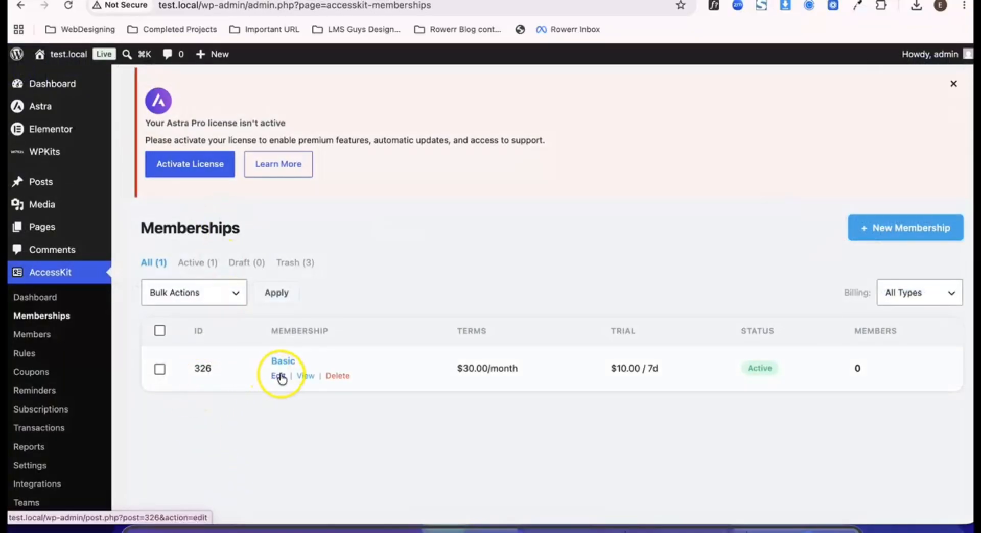
drag(625, 369, 644, 368)
click(656, 369)
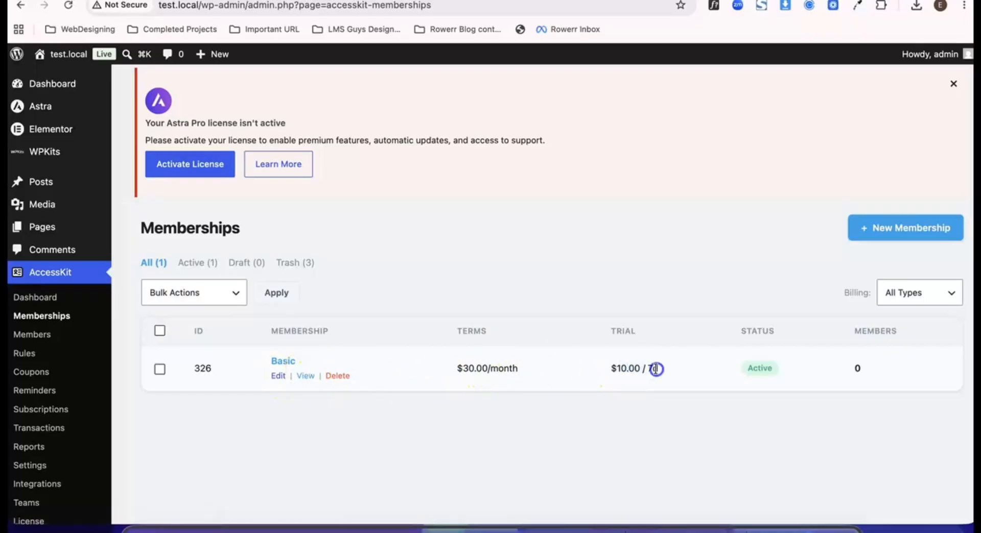
click(749, 374)
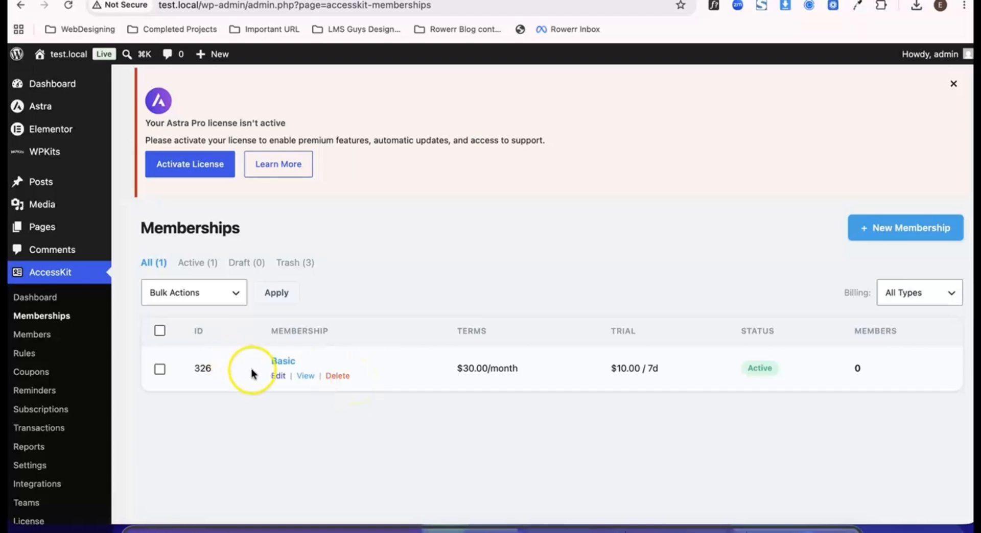
Reopen the Basic membership for editing and review its checkout, trial period and renewal terms.
click(276, 376)
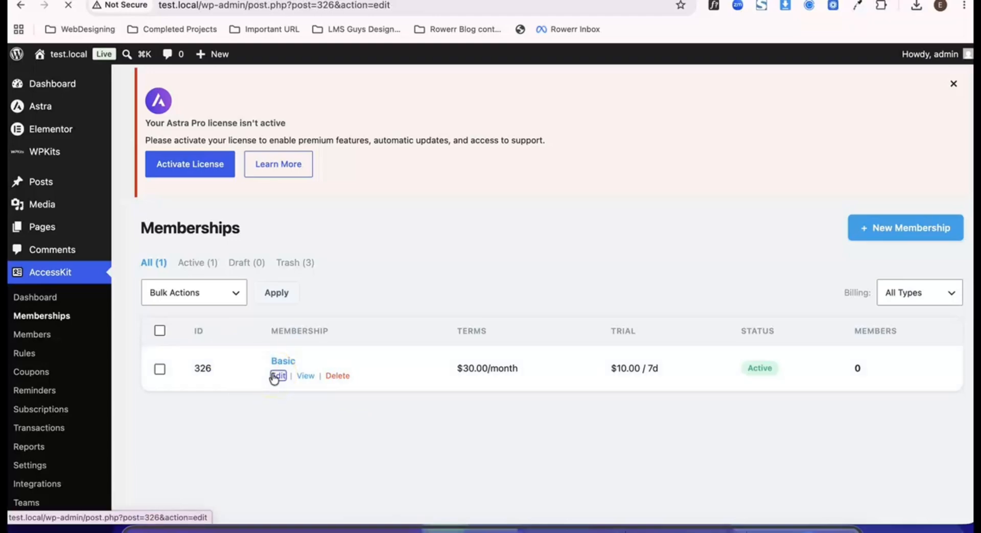
click(182, 299)
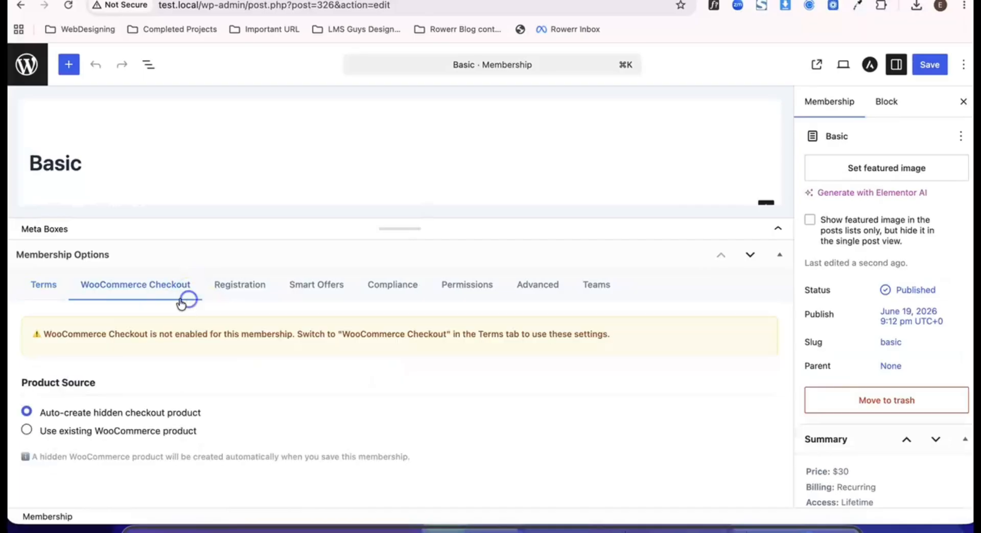
click(62, 290)
scroll(145, 371, down, 10)
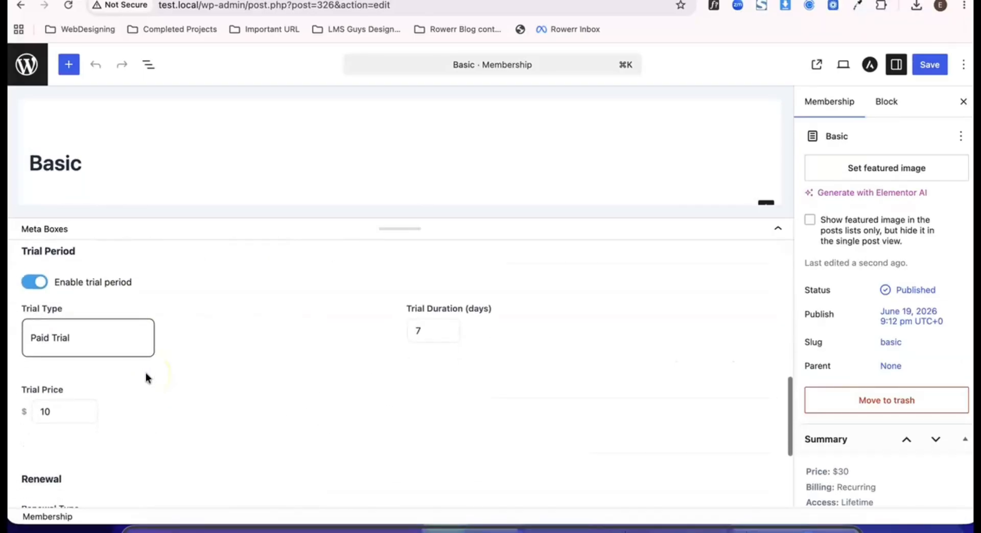
scroll(145, 375, down, 5)
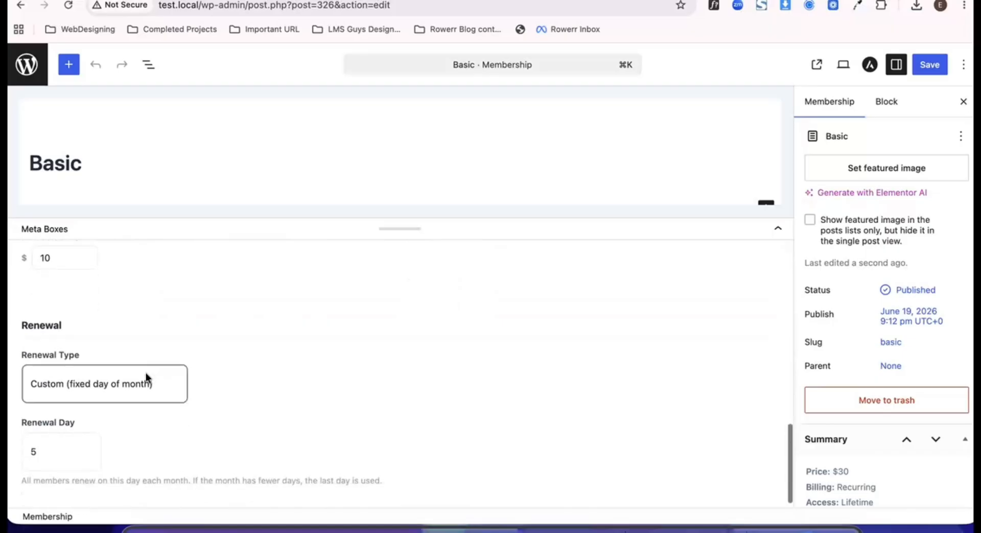
scroll(146, 377, up, 8)
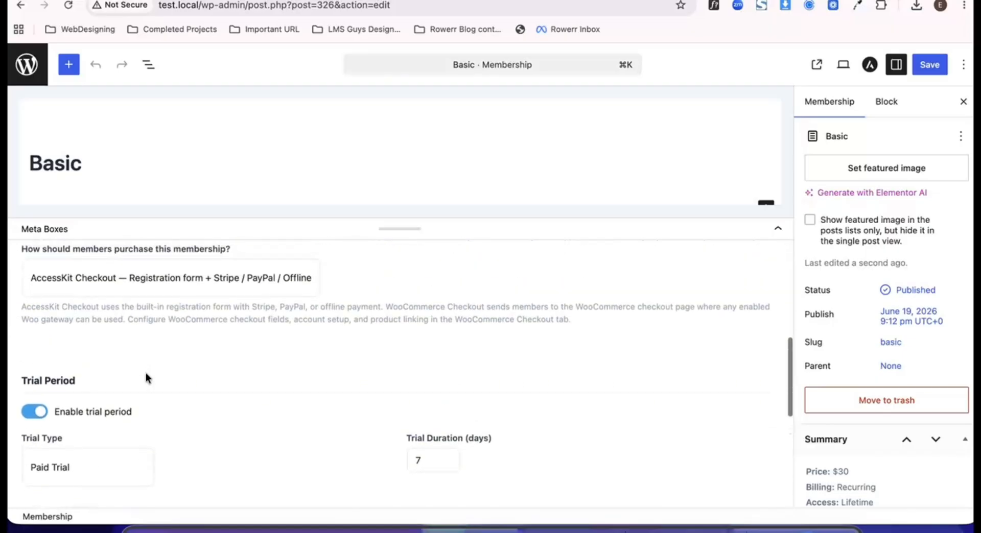
scroll(146, 378, up, 2)
Switch the Basic membership's checkout mode to WooCommerce Checkout and save the membership.
click(133, 319)
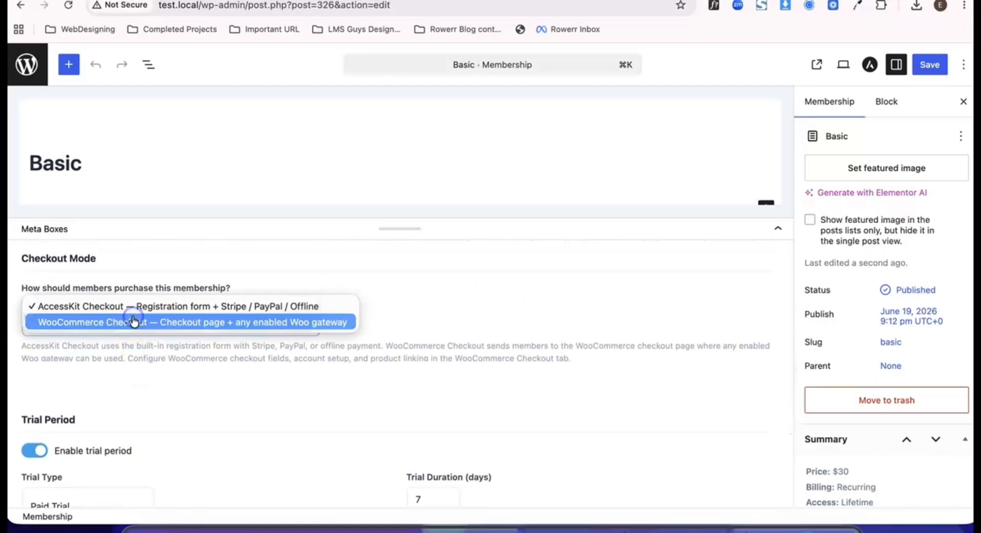
click(117, 329)
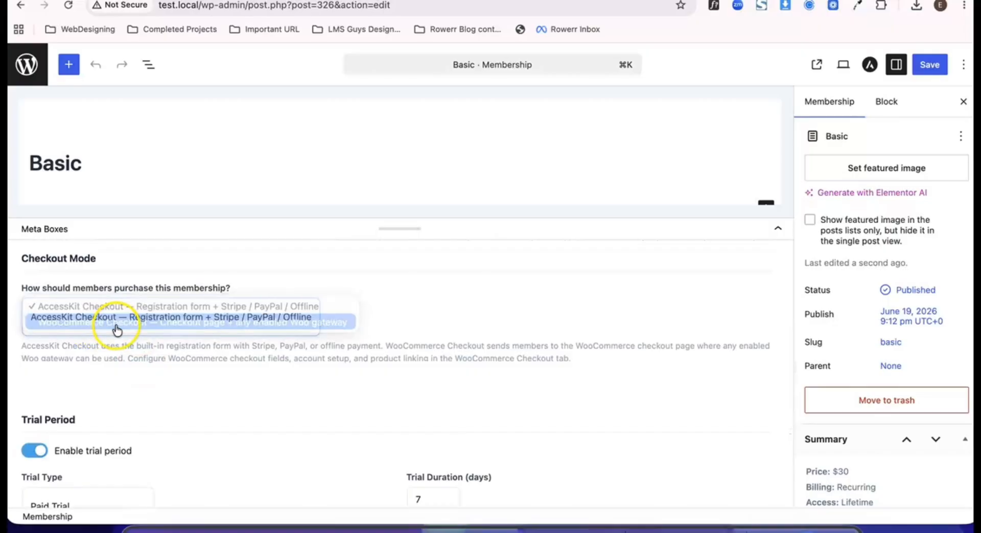
click(931, 65)
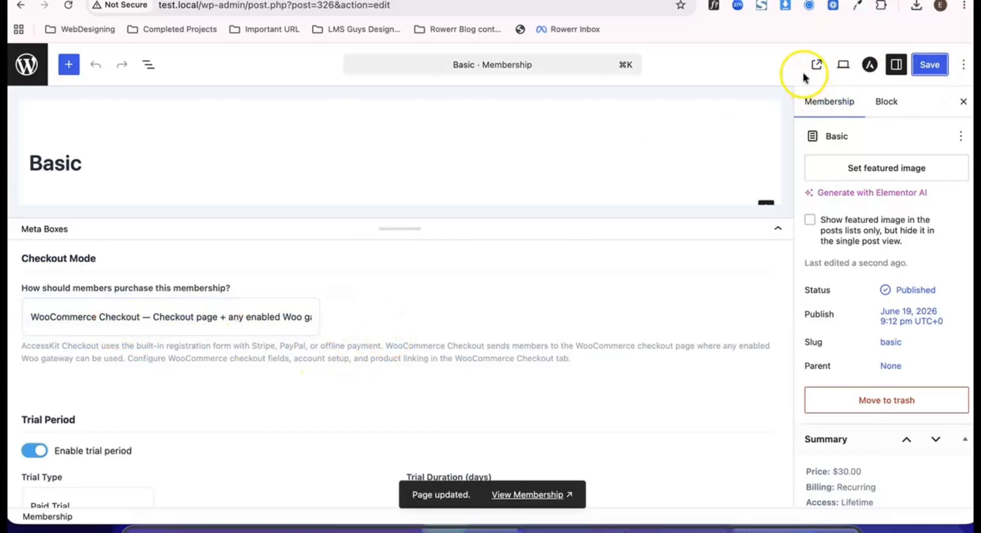
View the Basic membership in an incognito window and examine its WooCommerce checkout page.
right_click(816, 64)
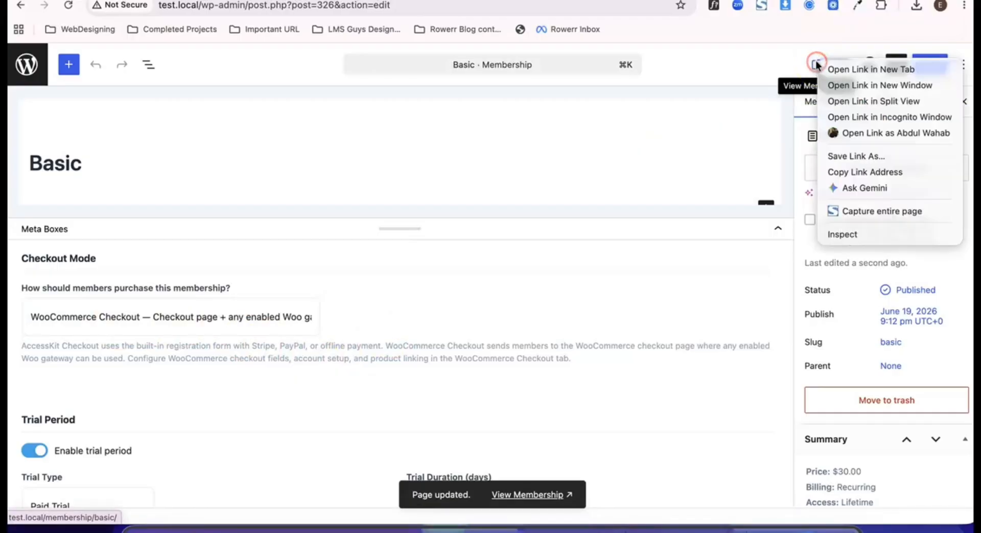
click(852, 117)
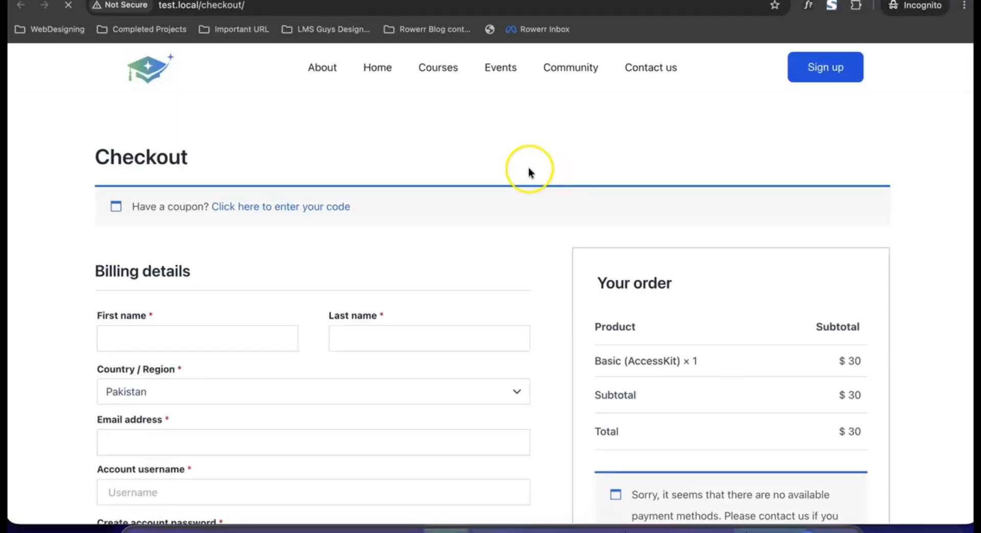
scroll(370, 283, down, 10)
scroll(369, 283, up, 5)
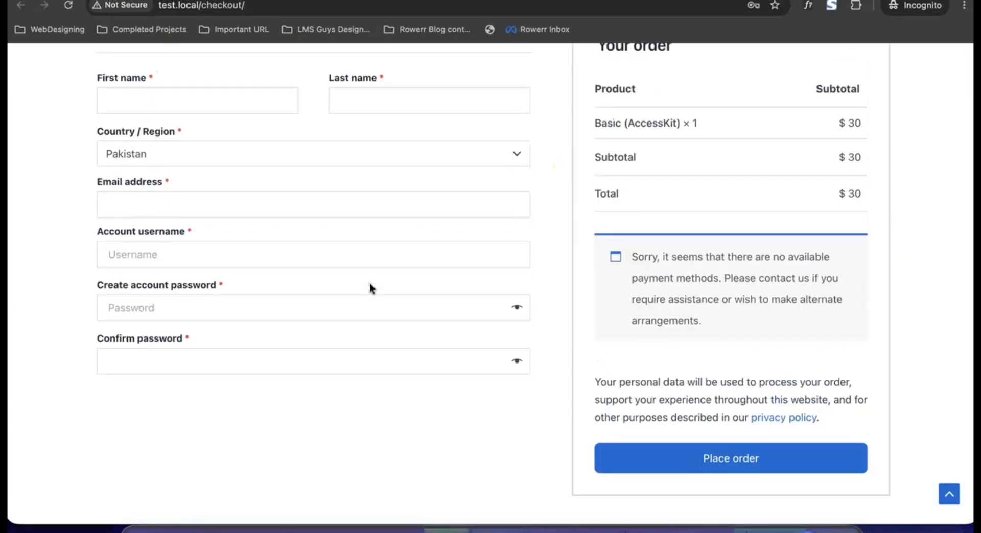
scroll(369, 283, up, 3)
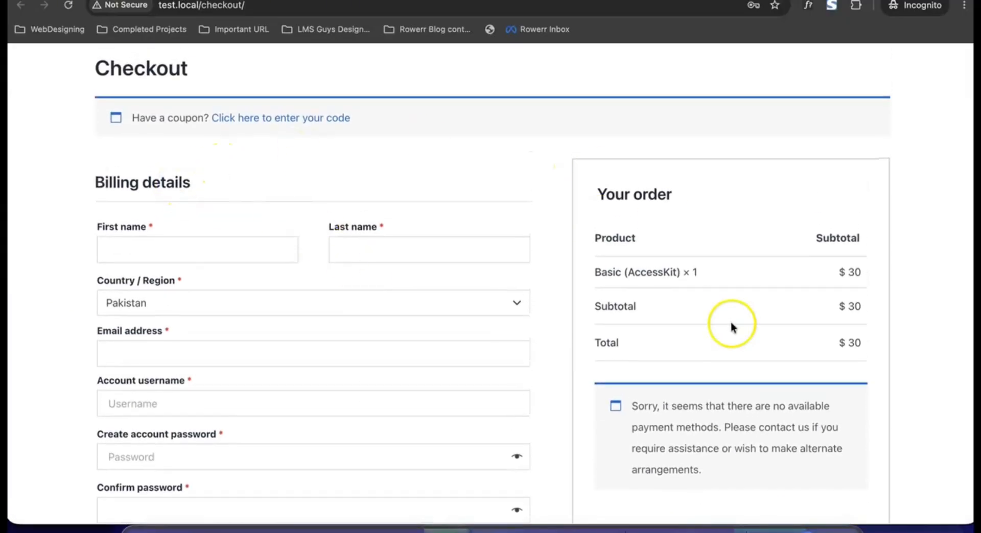
scroll(505, 220, down, 3)
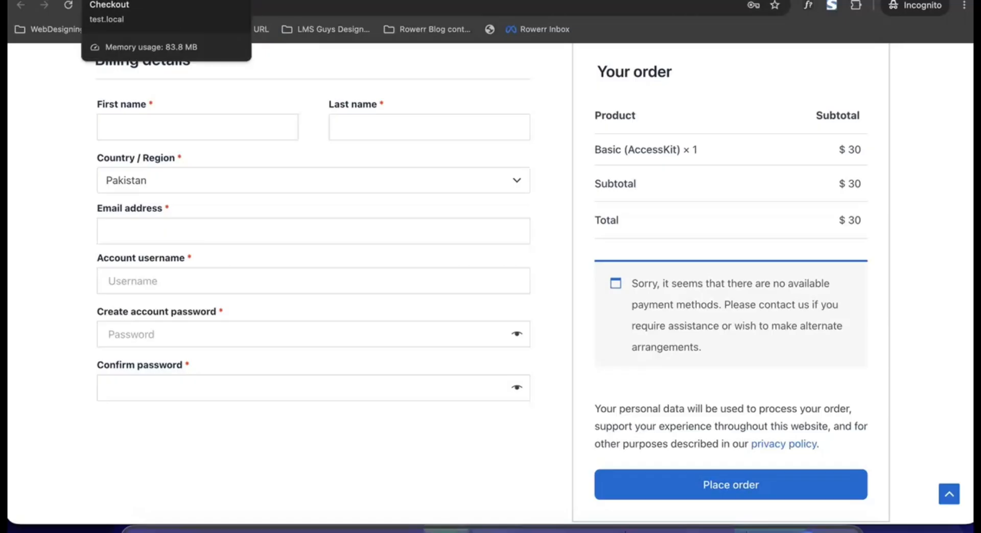
Return to the membership editor, set the checkout mode back to AccessKit Checkout and save the membership.
key(super+grave)
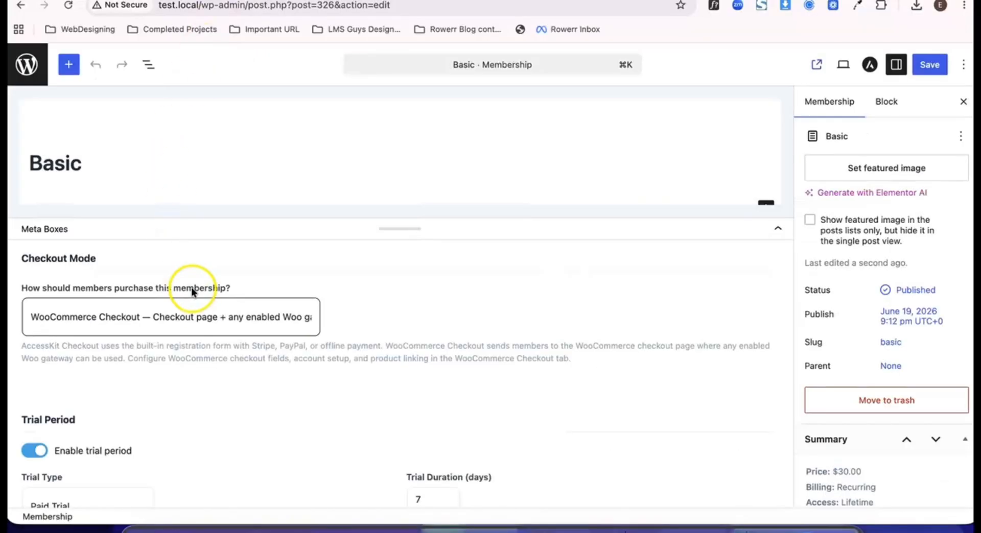
click(186, 317)
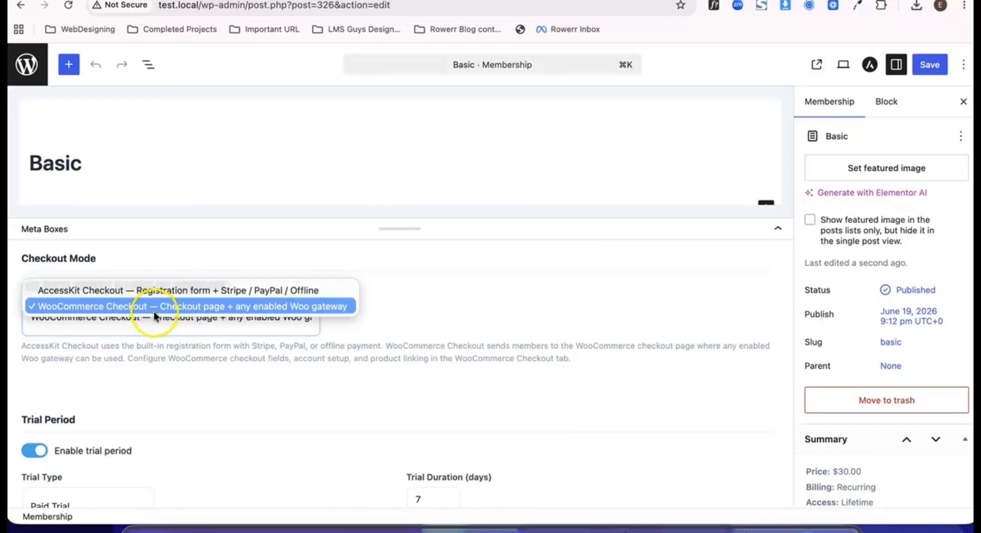
click(156, 314)
click(186, 328)
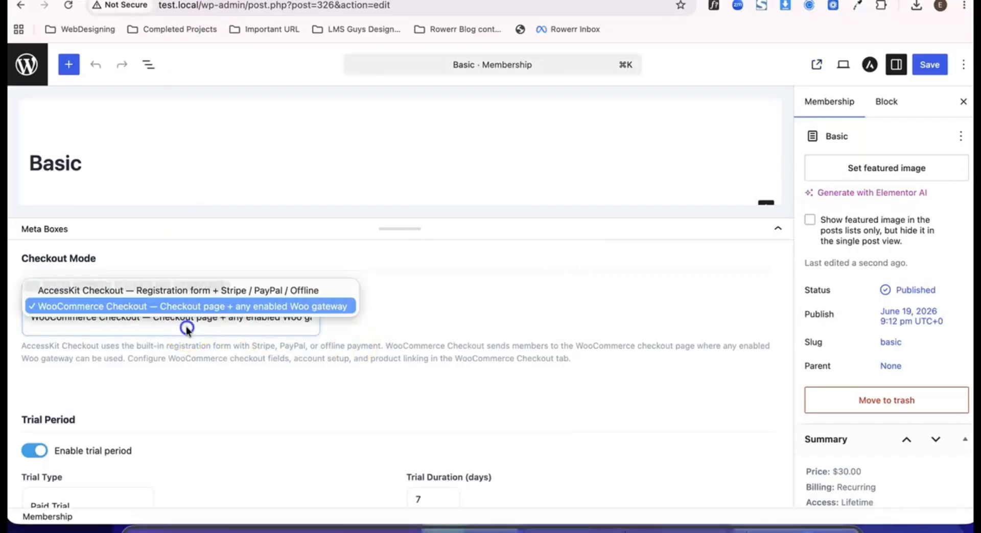
click(192, 287)
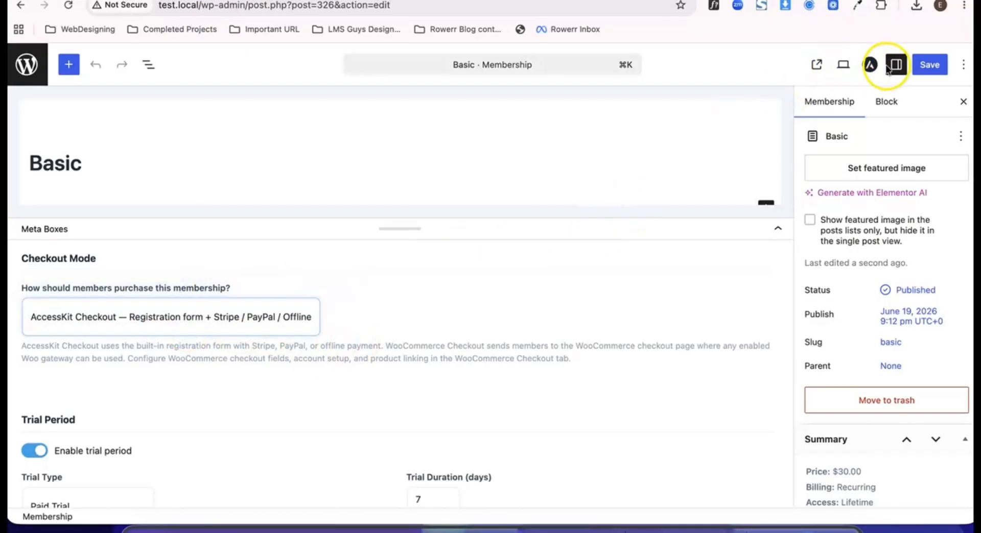
click(925, 65)
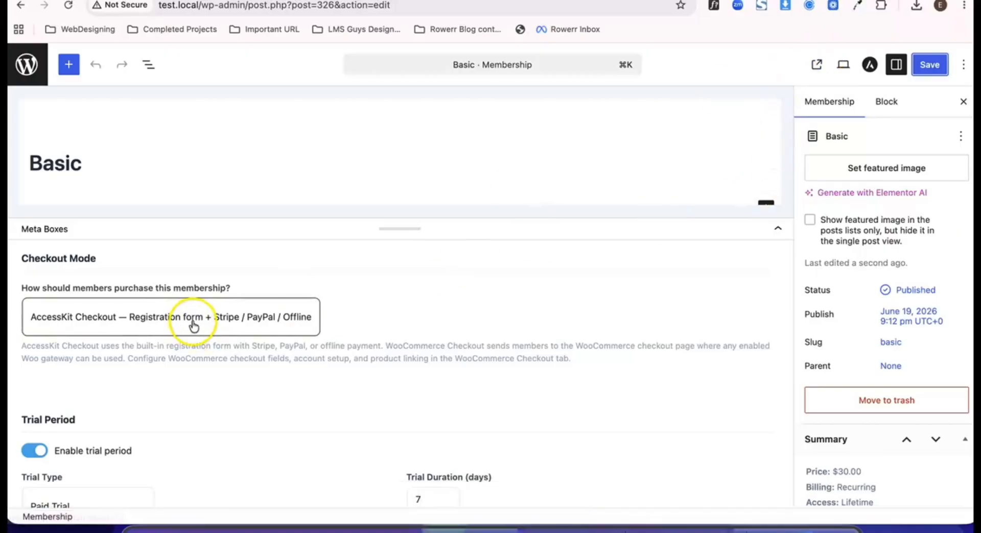
View the Basic membership in an incognito window and examine its AccessKit registration form.
right_click(816, 65)
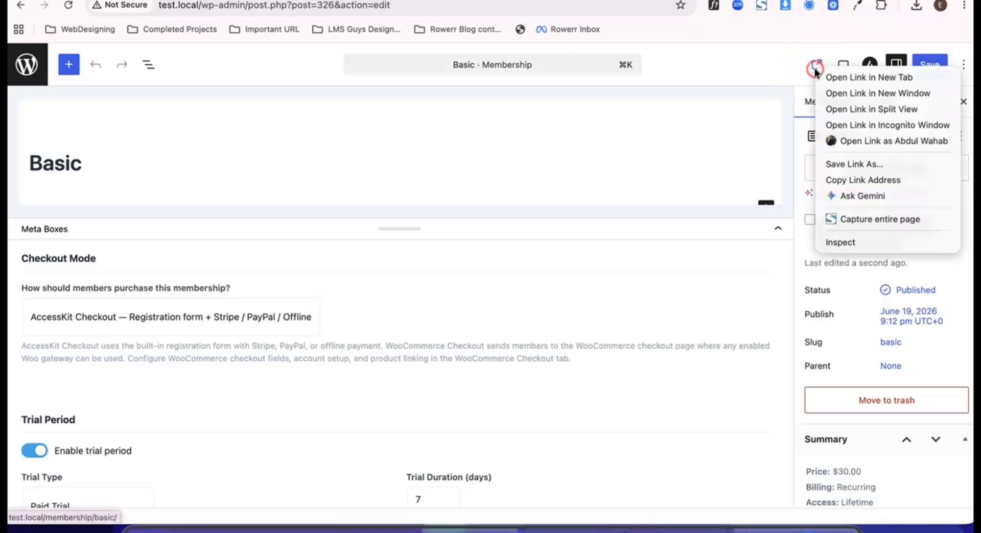
click(842, 123)
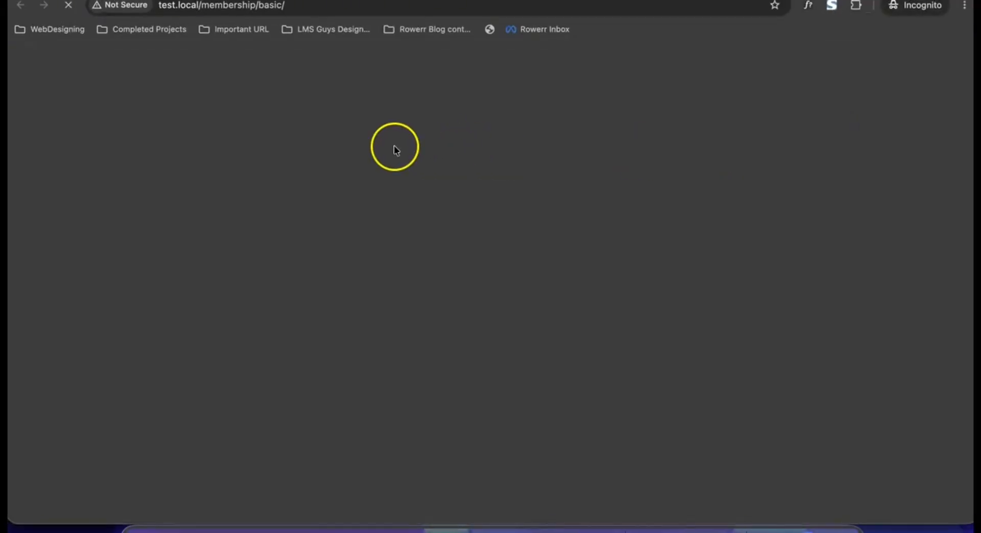
scroll(300, 307, down, 10)
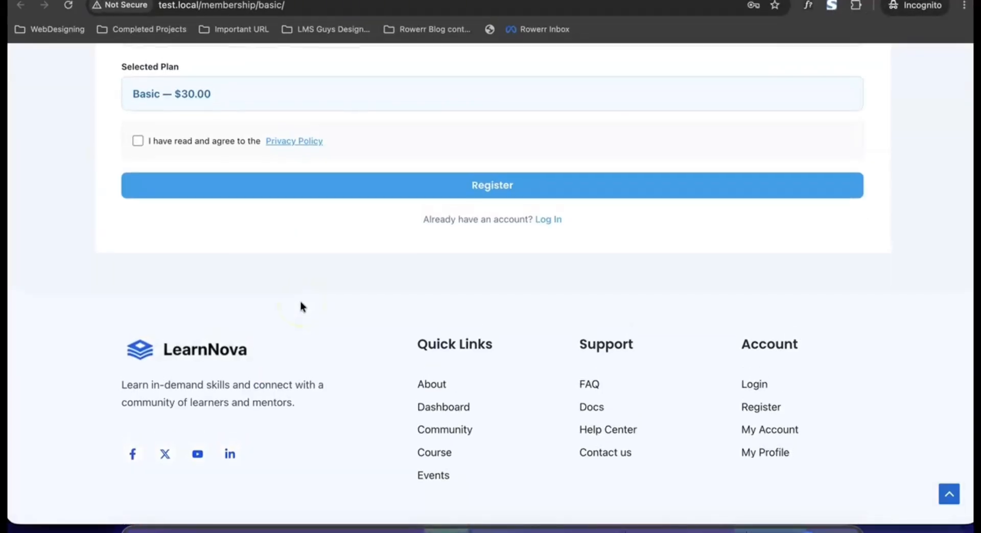
scroll(300, 306, up, 5)
scroll(300, 305, up, 5)
scroll(300, 305, down, 7)
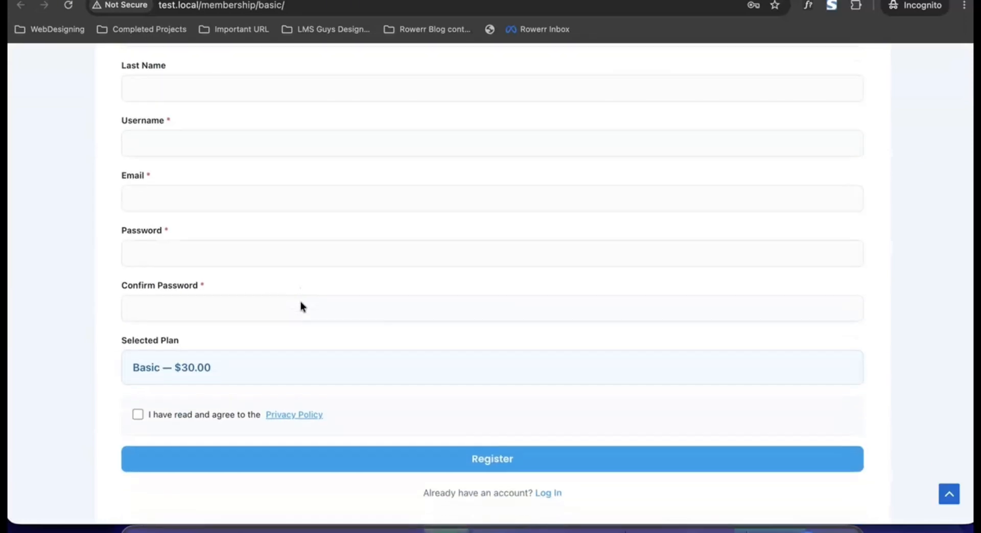
scroll(301, 306, up, 6)
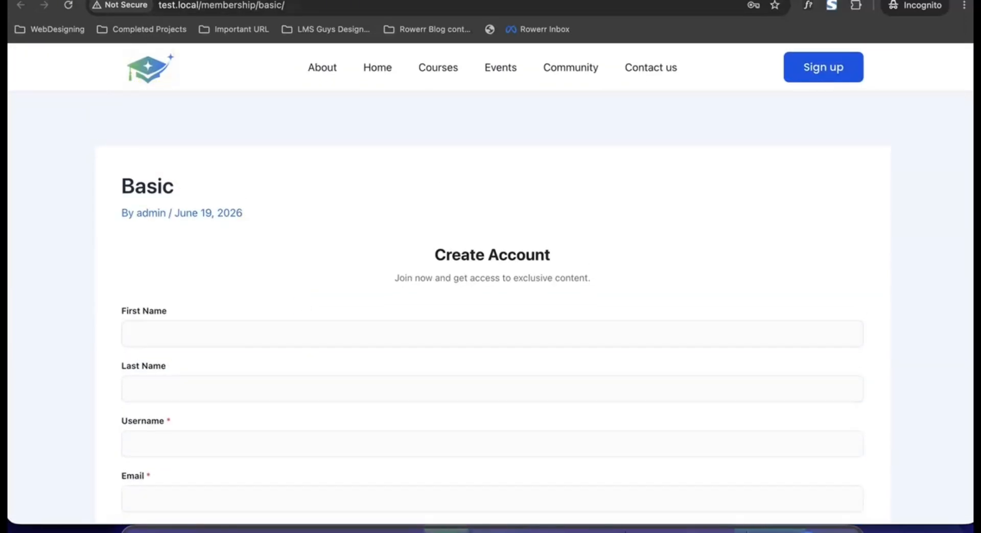
Return to the WordPress admin and start a new WPKits AI Assistant chat with the General plugin context.
key(super+grave)
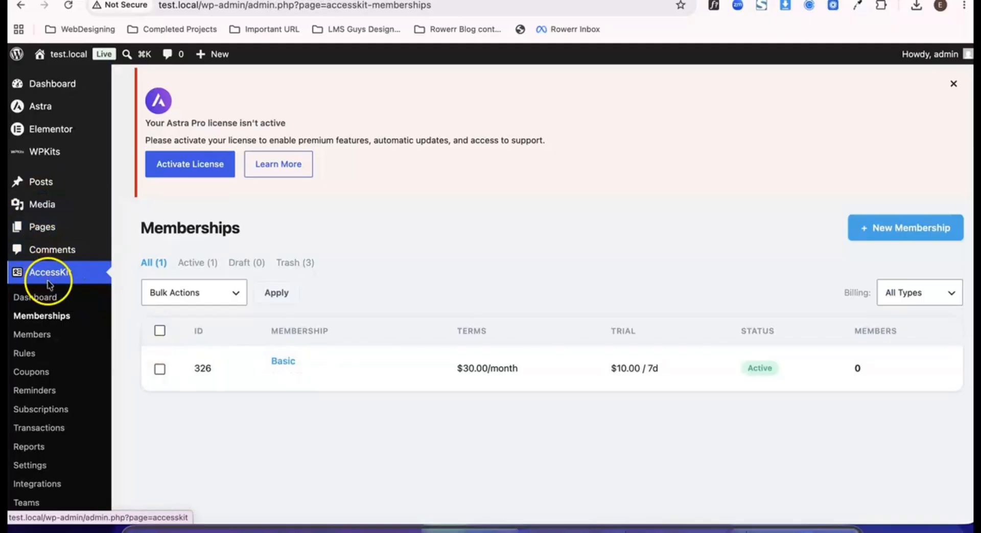
mouse_move(42, 151)
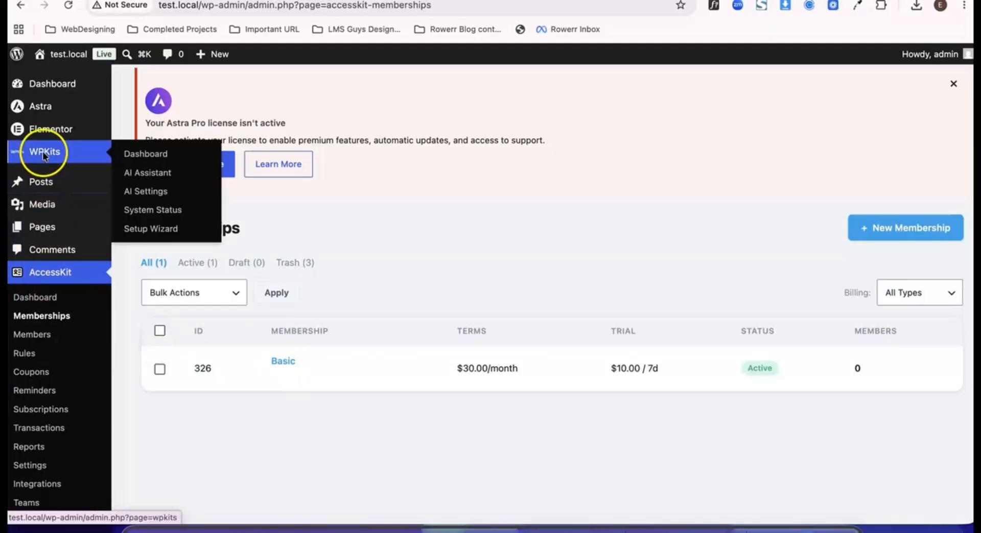
click(143, 176)
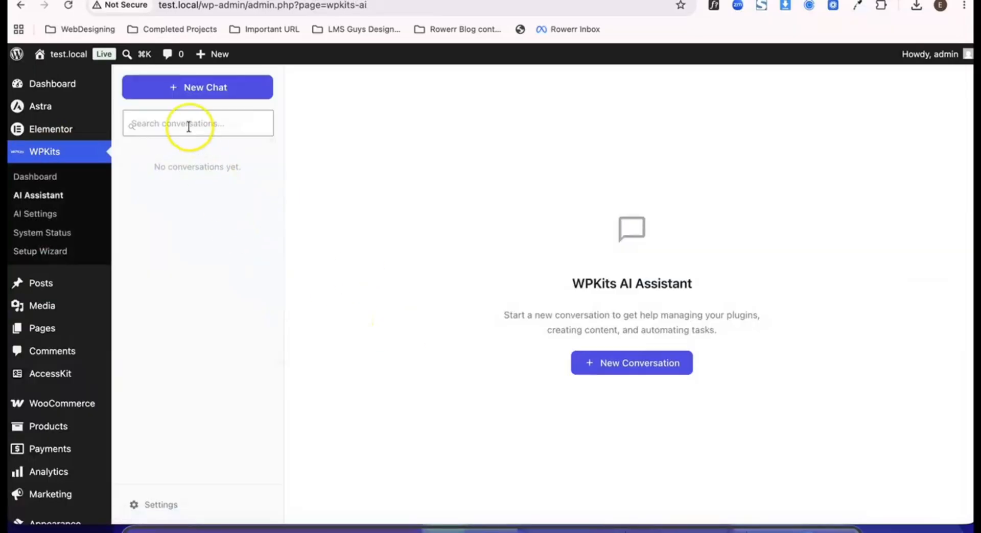
click(204, 92)
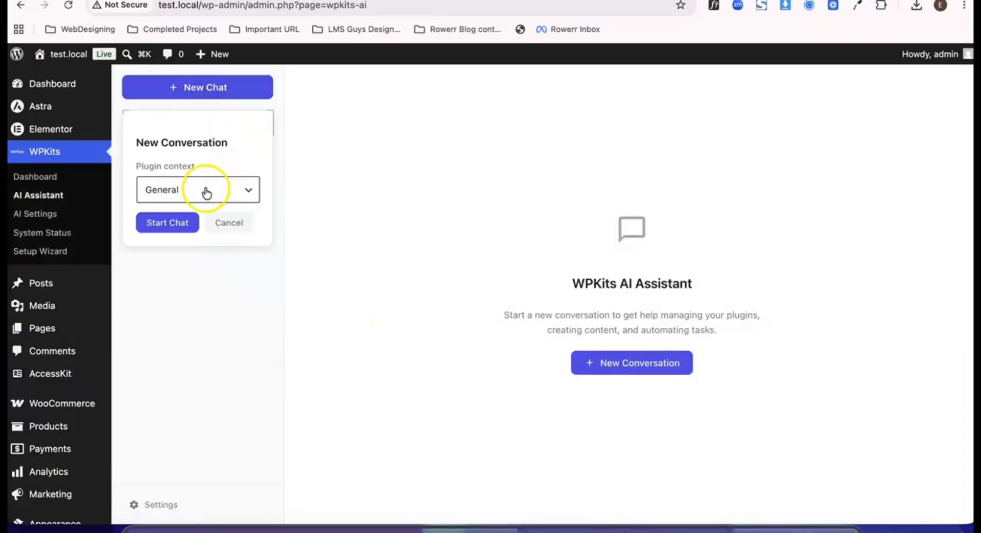
click(179, 223)
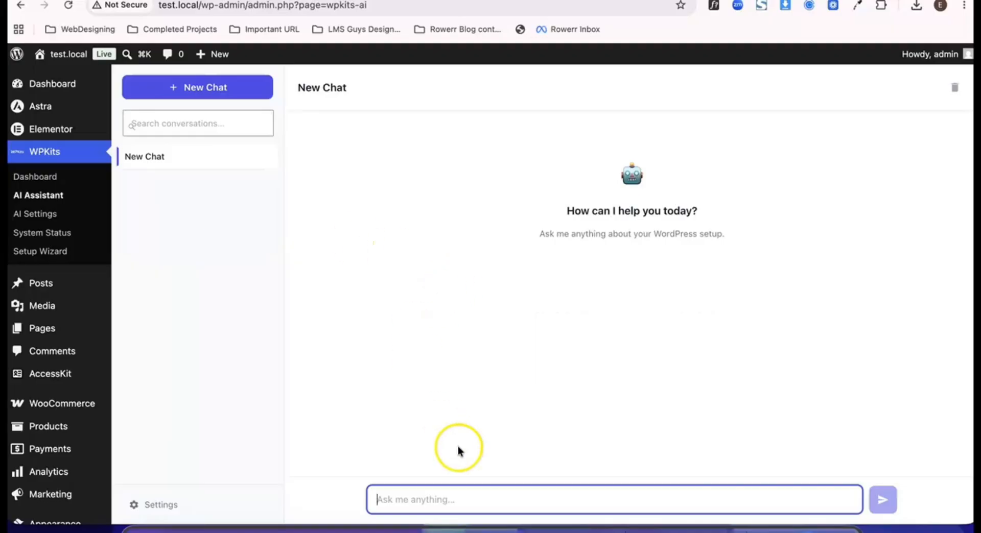
click(465, 503)
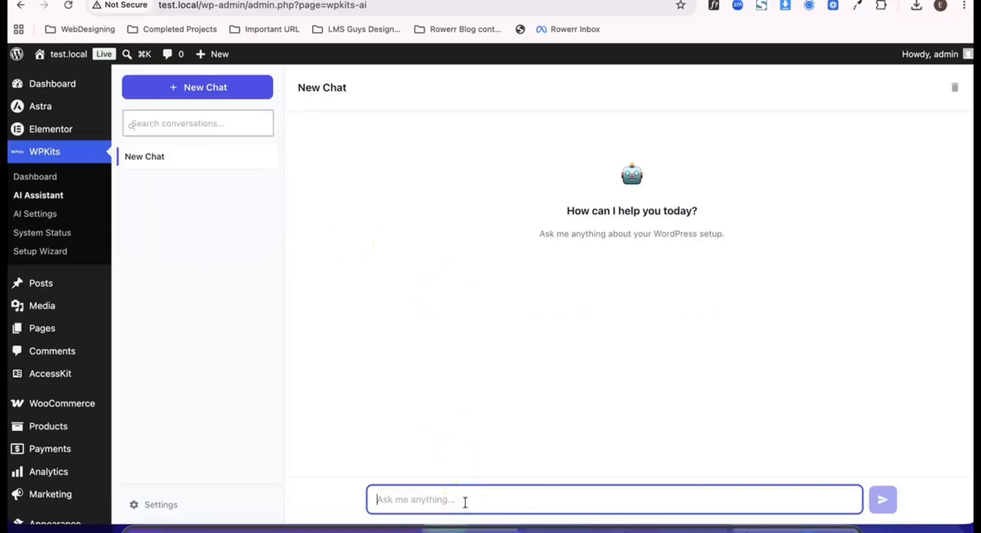
Ask the AI Assistant to create a membership: yearly price $200/year, 30 days trial for 20 usd, custom renewal 5th day of each month.
text(ce)
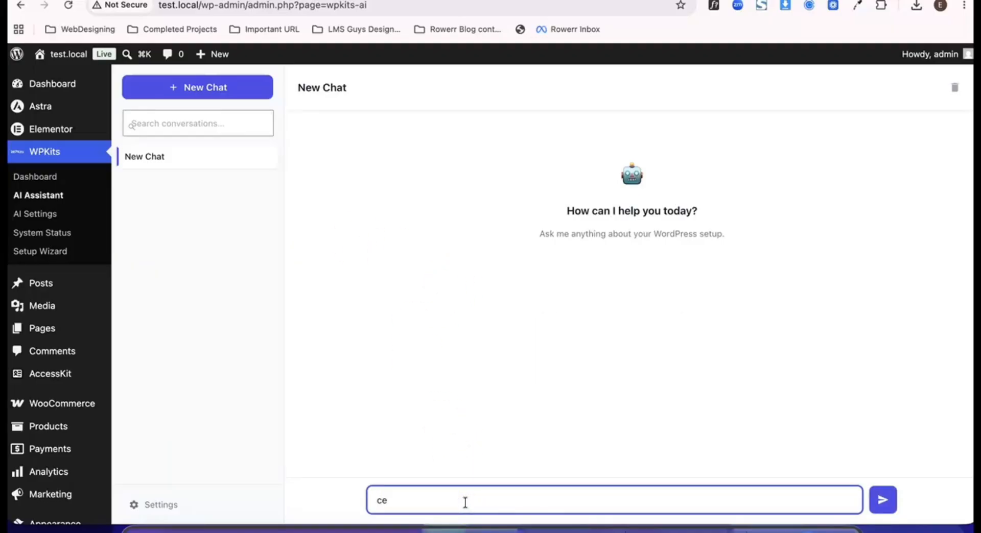
text(eae a membership yearly price )
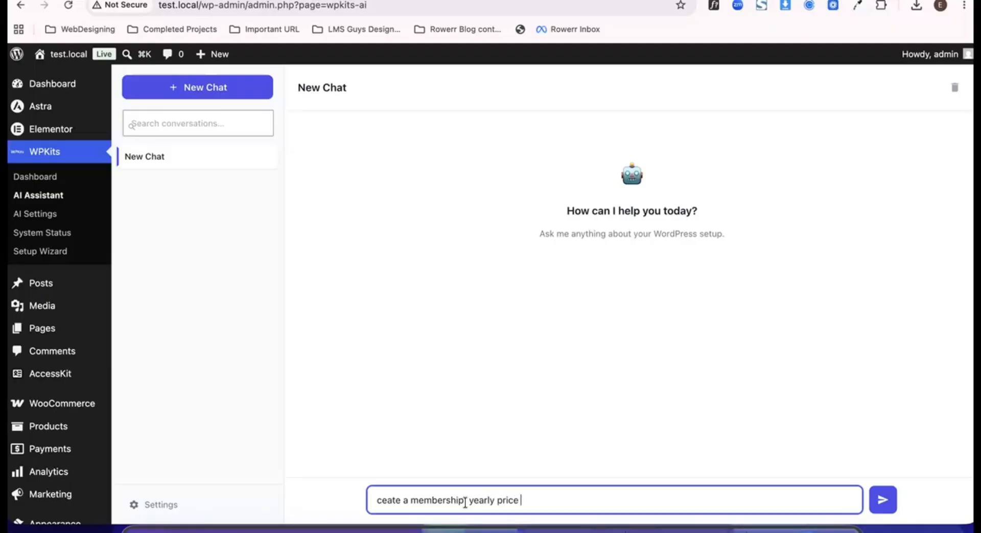
text(200)
text($)
text(/)
text(year)
text(, 30)
text( days)
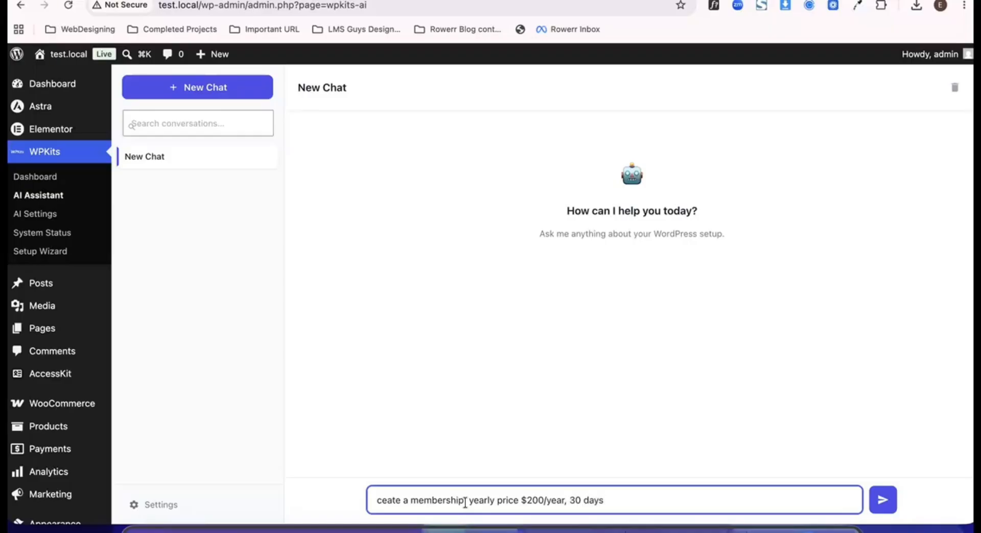
text( trial for 20 usad)
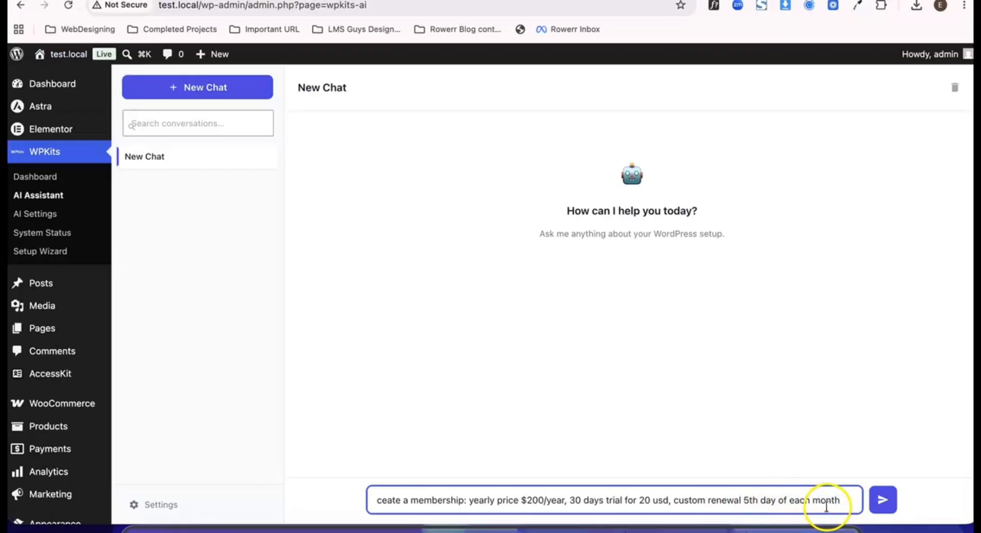
click(881, 506)
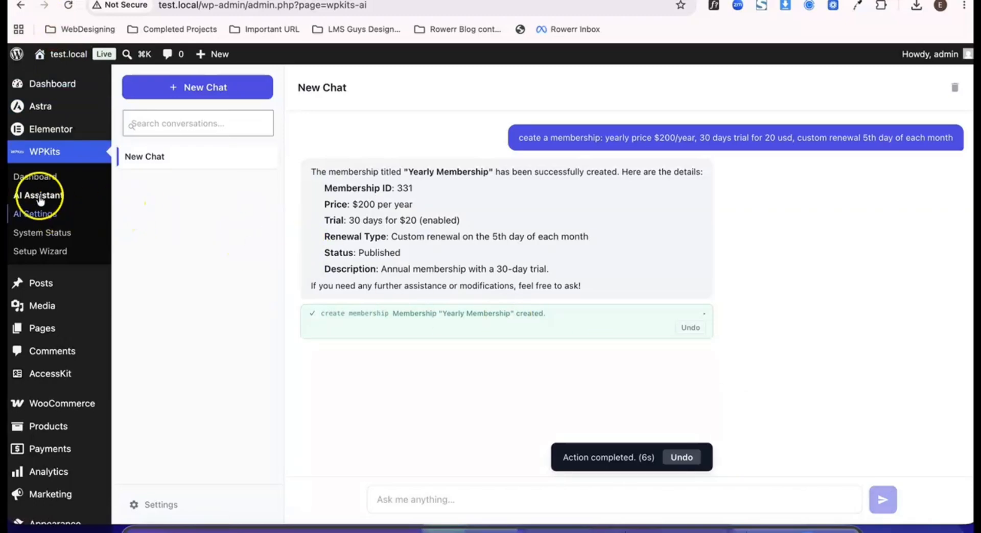
Open the Yearly Membership for editing from the AccessKit memberships list.
scroll(64, 278, down, 2)
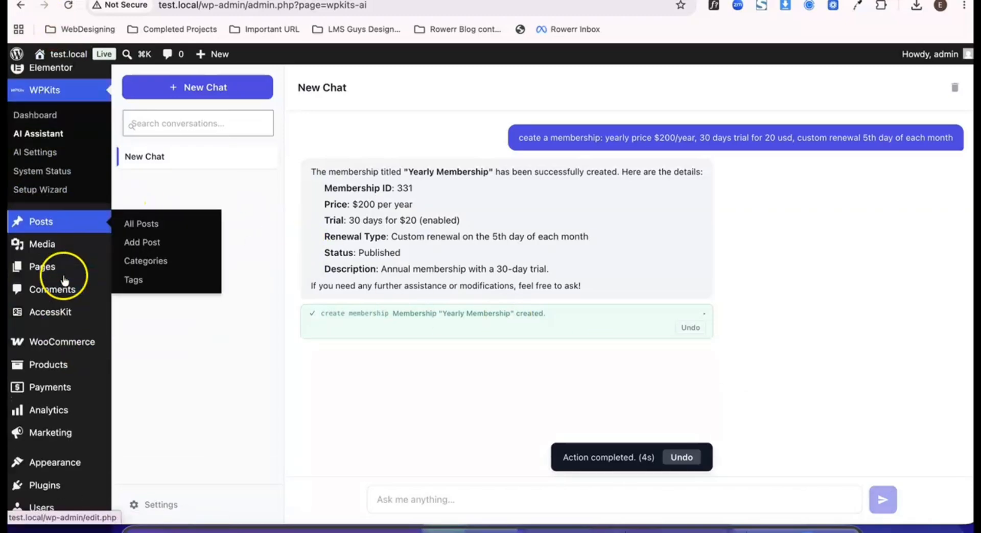
mouse_move(49, 311)
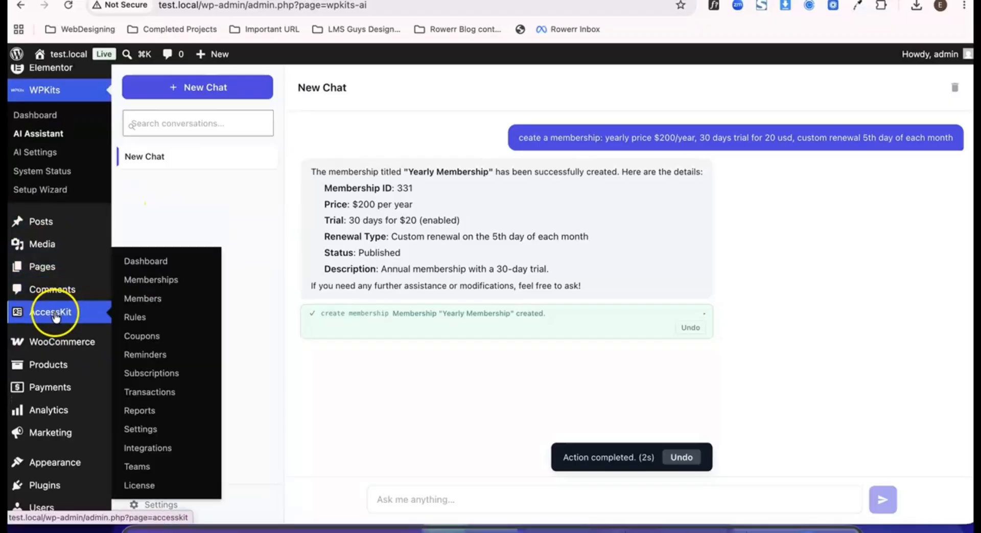
click(147, 282)
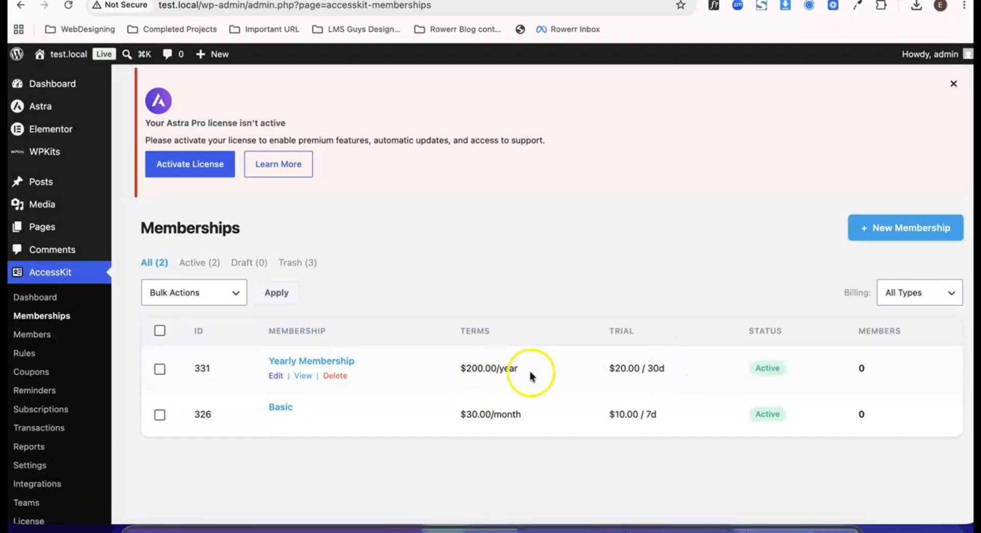
click(275, 377)
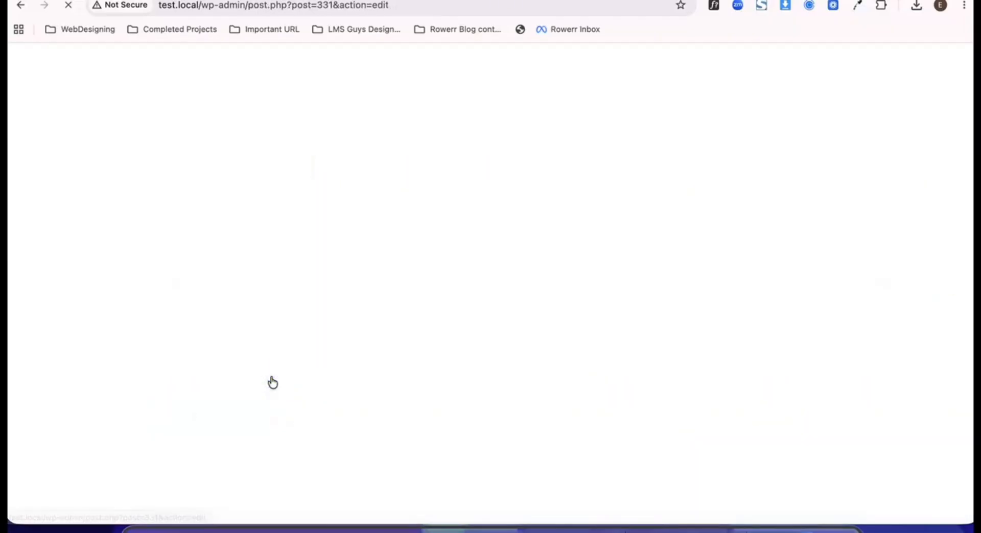
Examine the Yearly Membership's renewal type, renewal day, price and billing interval in its terms.
scroll(360, 341, down, 5)
scroll(360, 345, down, 6)
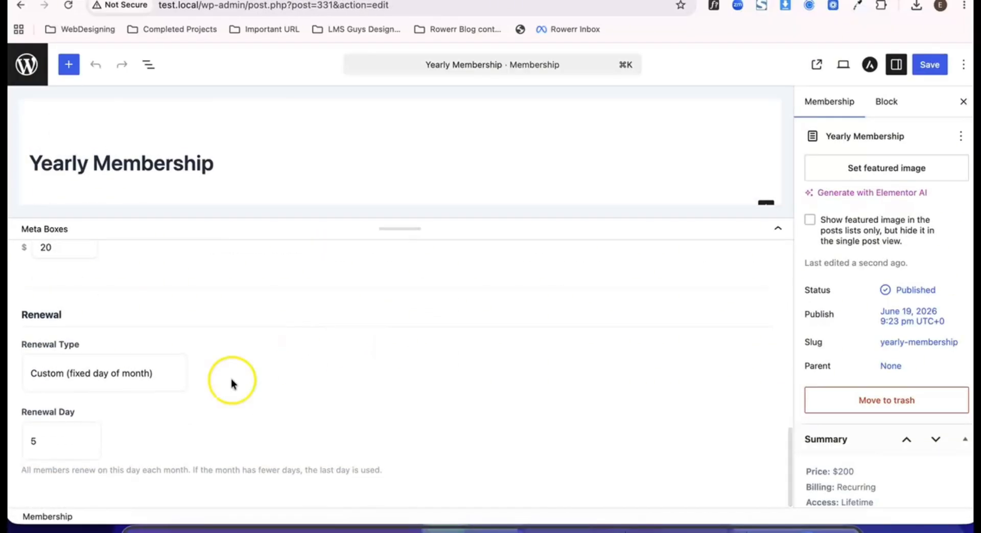
click(61, 443)
click(144, 428)
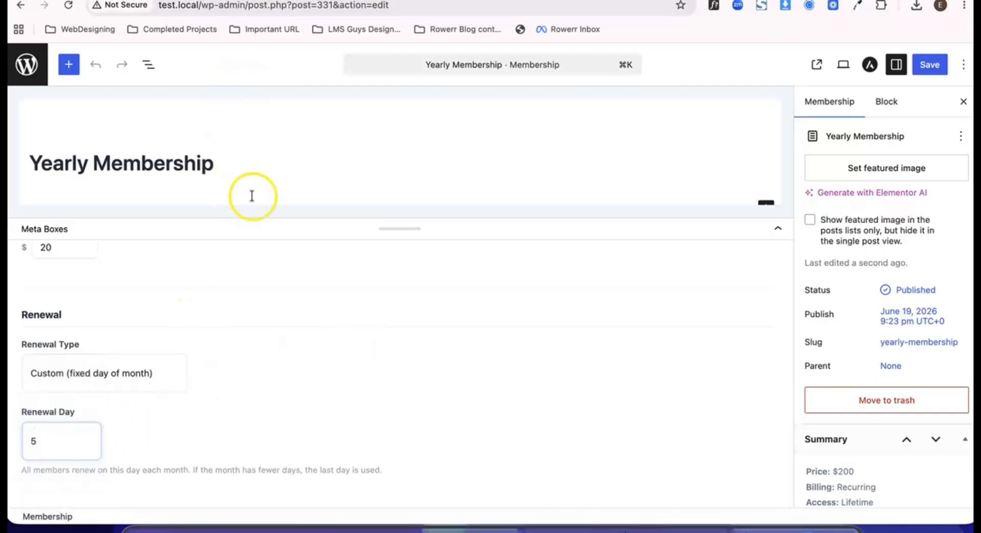
scroll(250, 327, up, 3)
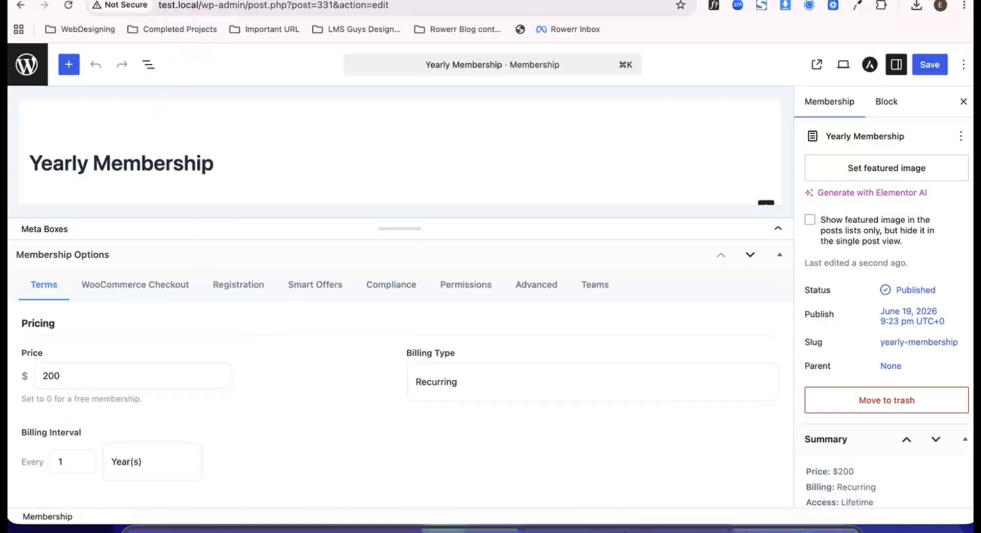
key(ctrl+Tab)
key(ctrl+shift+Tab)
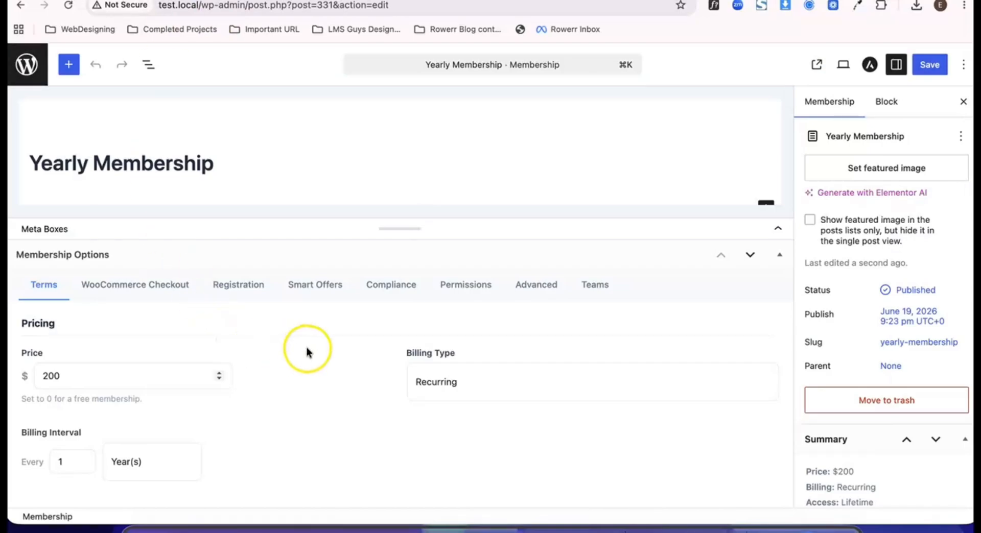
Review the WooCommerce Checkout and Registration settings of the Yearly Membership.
click(142, 290)
scroll(134, 365, down, 10)
scroll(135, 366, up, 10)
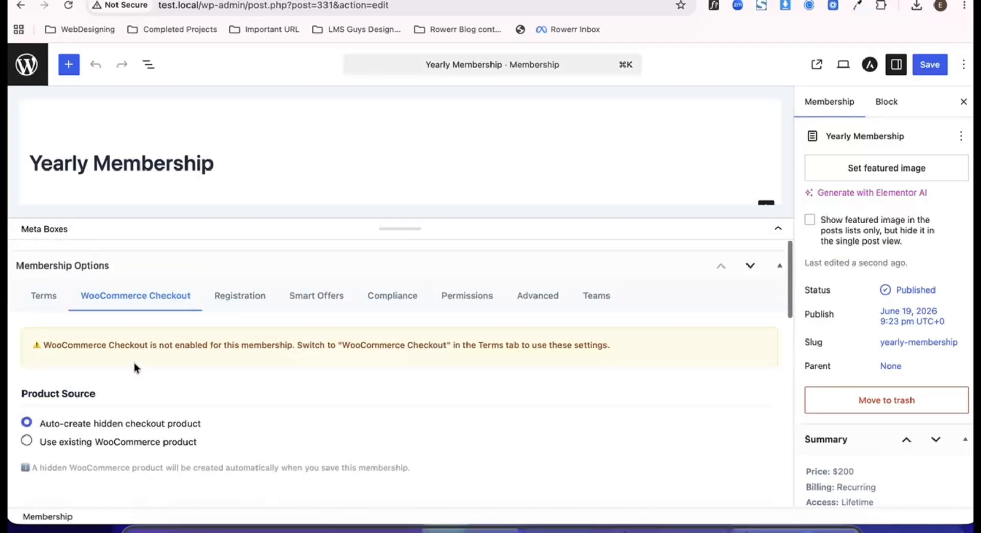
click(249, 285)
scroll(186, 386, down, 10)
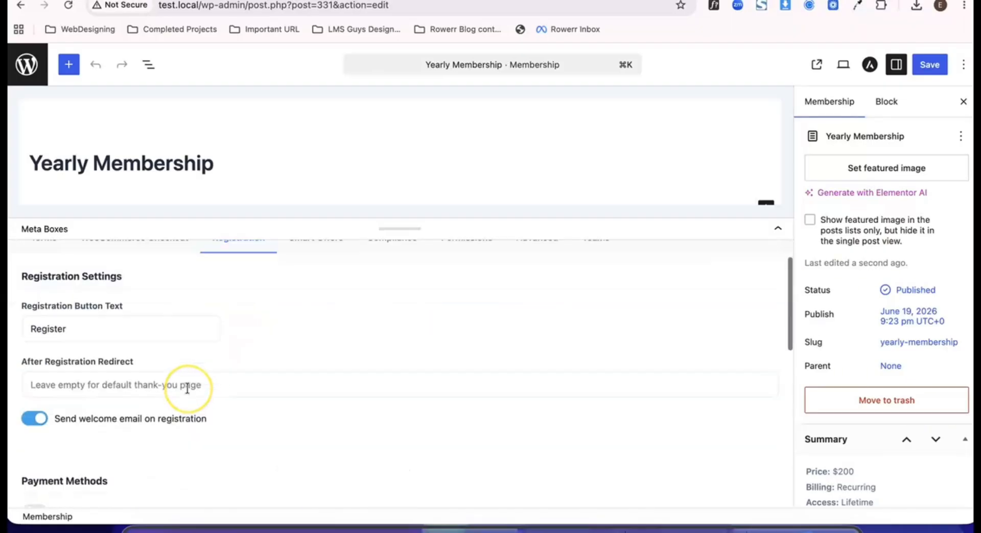
scroll(186, 390, up, 6)
scroll(187, 388, up, 5)
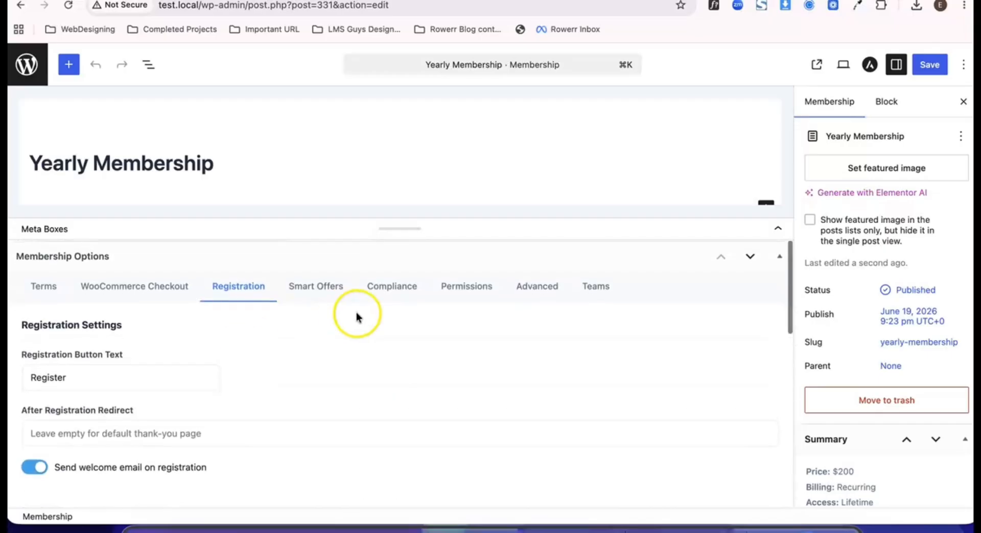
Review the Smart Offers, Compliance and Permissions settings of the Yearly Membership.
click(332, 290)
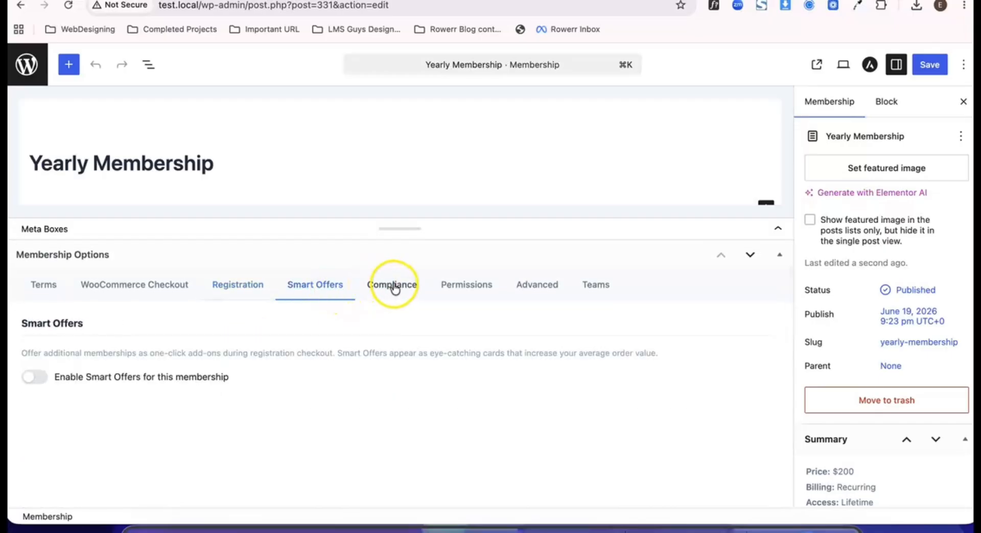
click(379, 289)
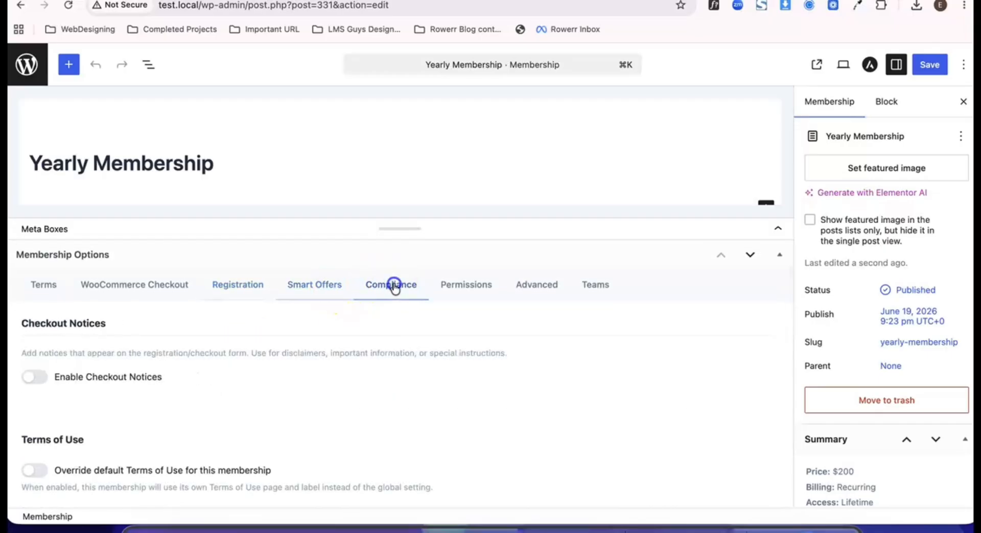
click(477, 290)
scroll(446, 347, down, 2)
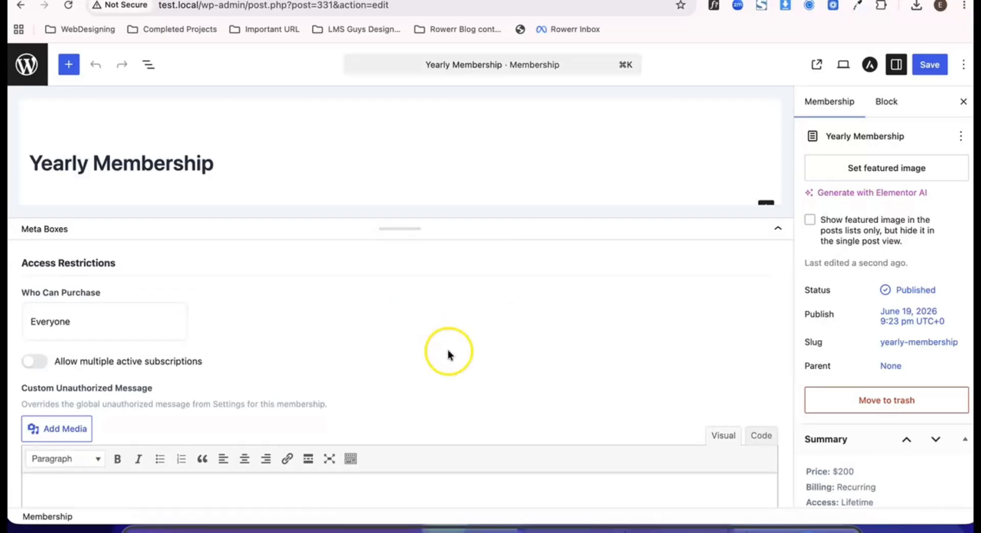